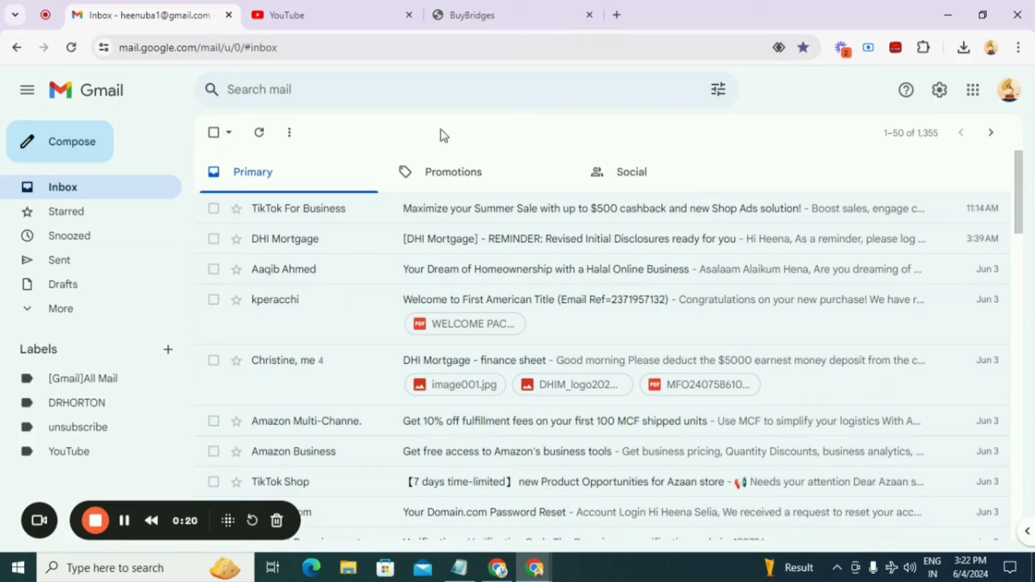
- Switch from the Gmail inbox to the YouTube home page tab
click(323, 22)
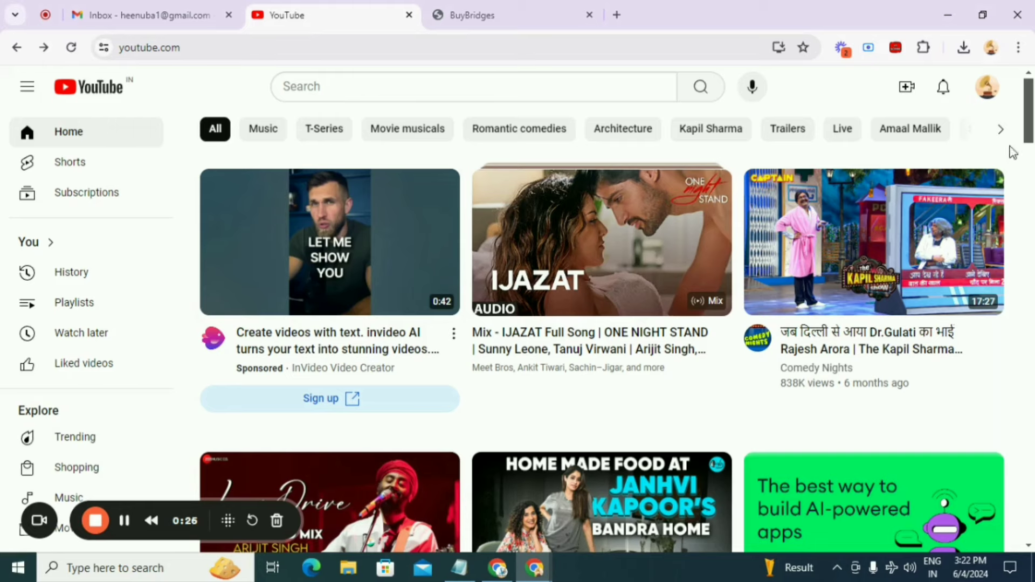
- Start creating a new channel and name it Buy Bridges
click(987, 95)
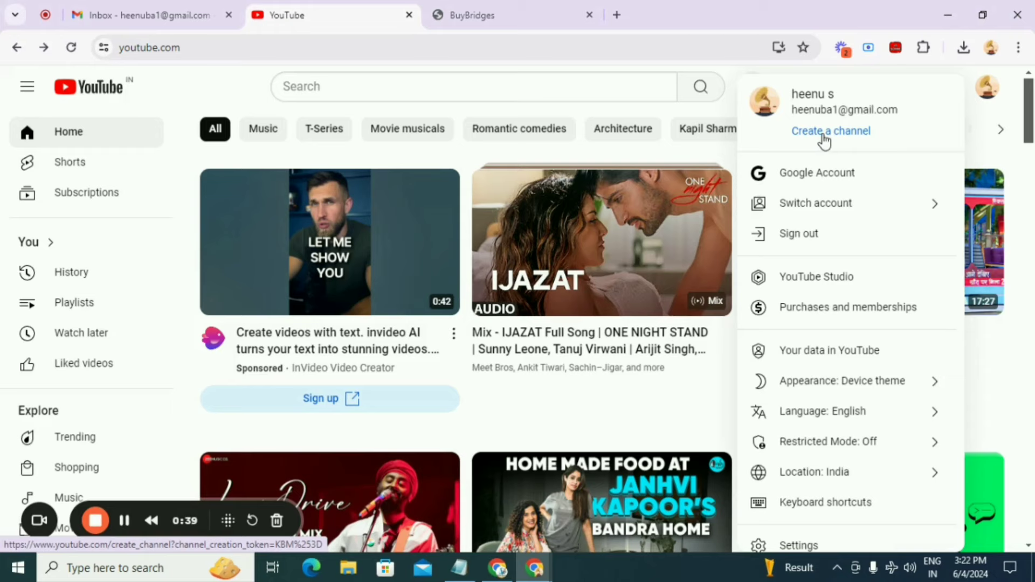
click(824, 136)
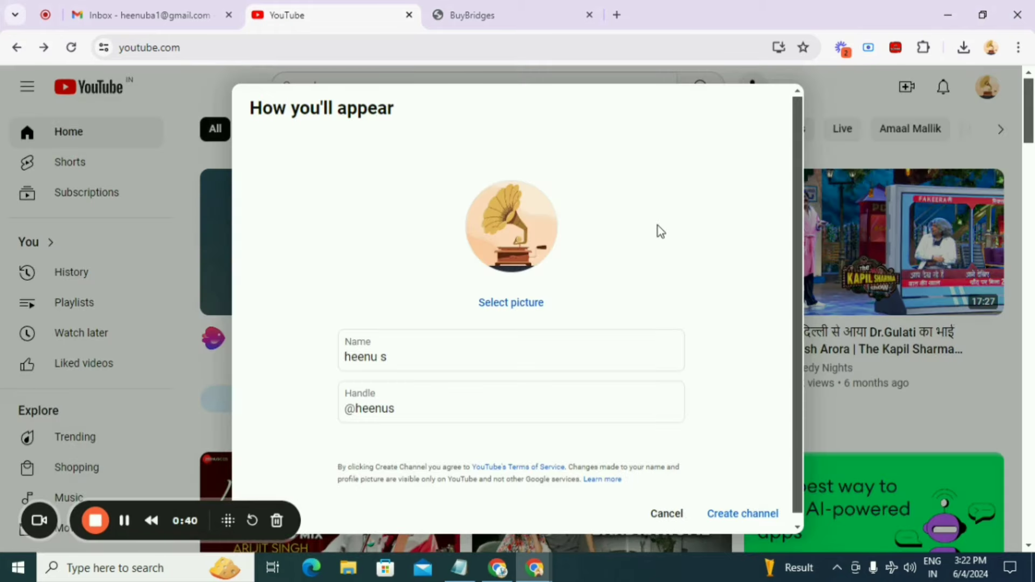
click(401, 353)
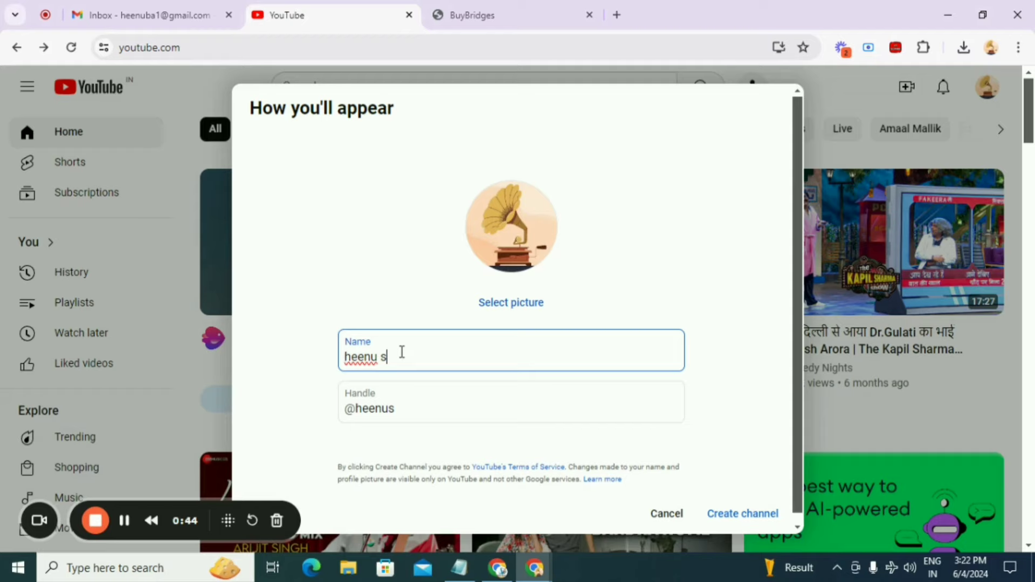
key(BackSpace)
key(BackSpace)
key(BackSpace)
key(BackSpace)
key(BackSpace)
key(BackSpace)
key(BackSpace)
text(Buy Bridges)
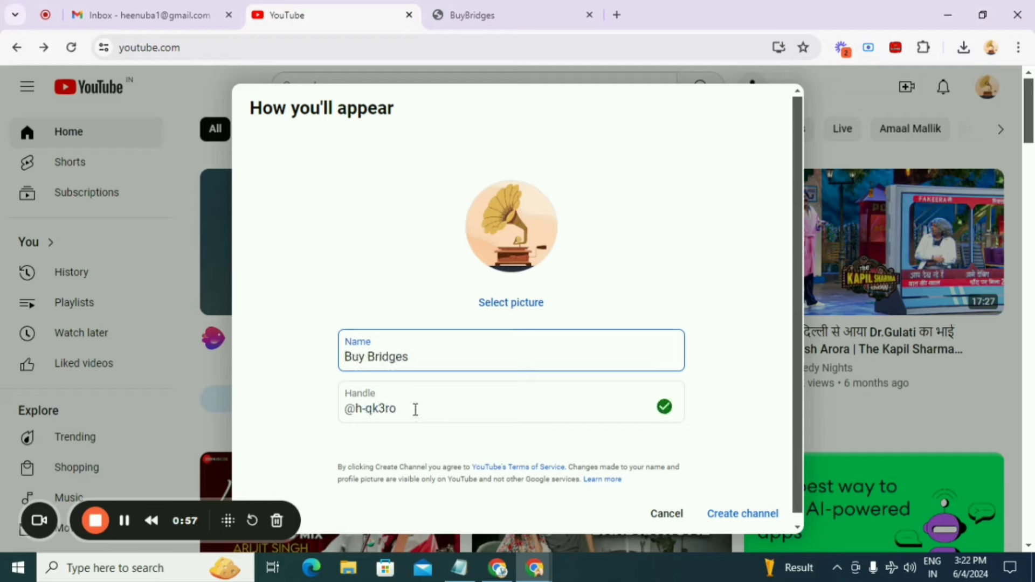
- Set the handle to lowercase buybridges and create the channel
drag(399, 409, 357, 409)
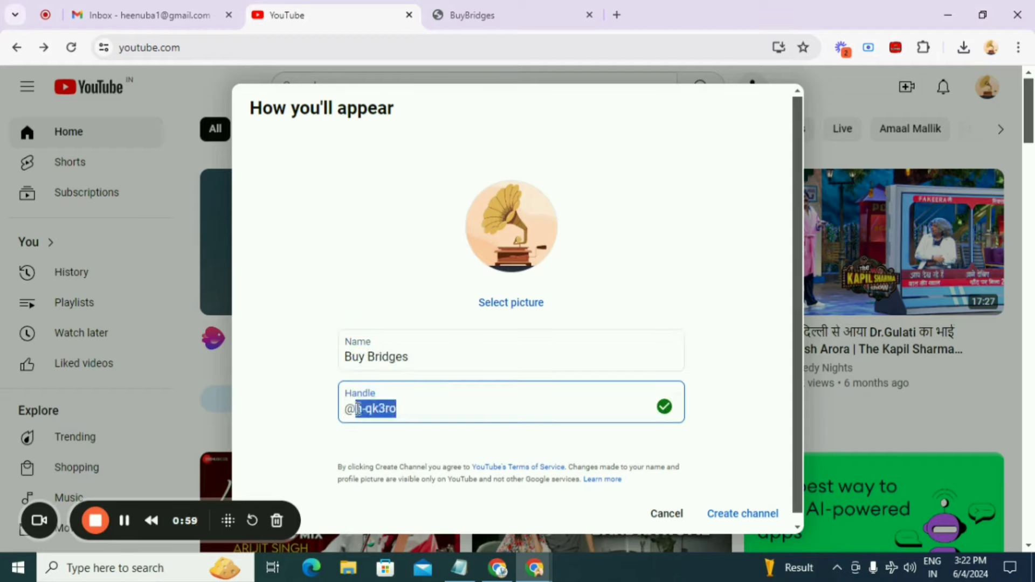
text(BuyBridges)
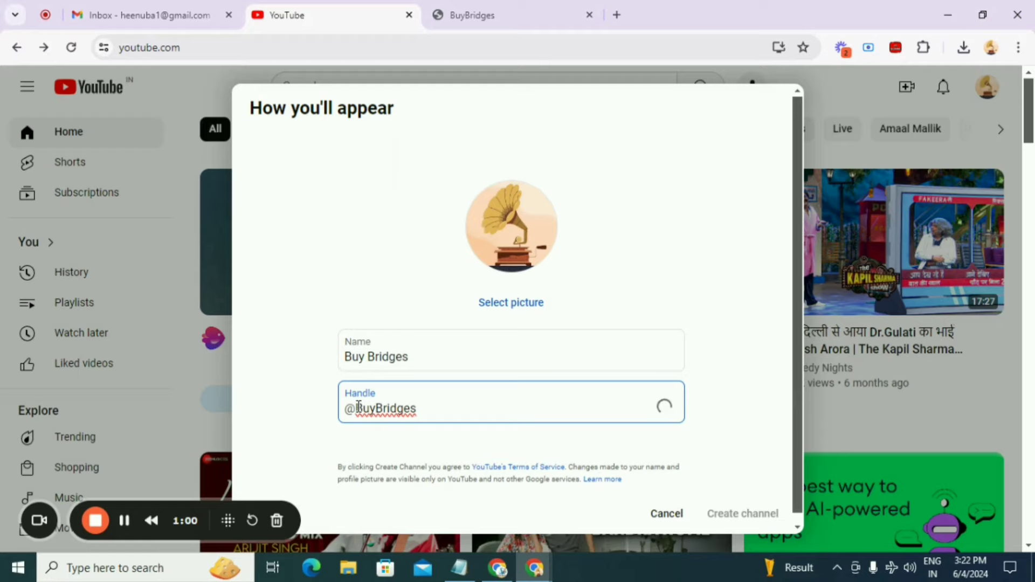
click(384, 409)
key(BackSpace)
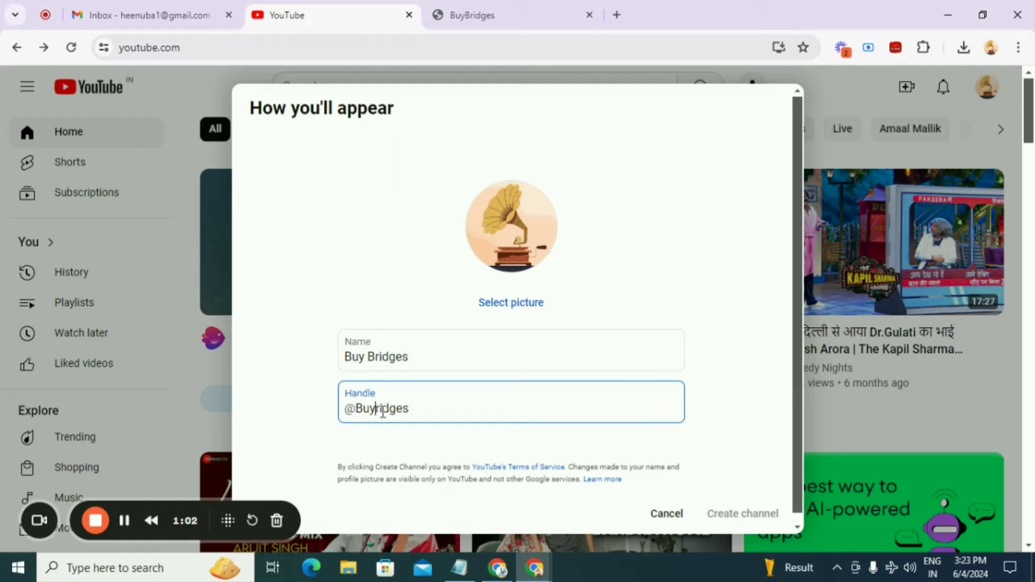
text(b)
click(364, 410)
key(BackSpace)
text(buyb)
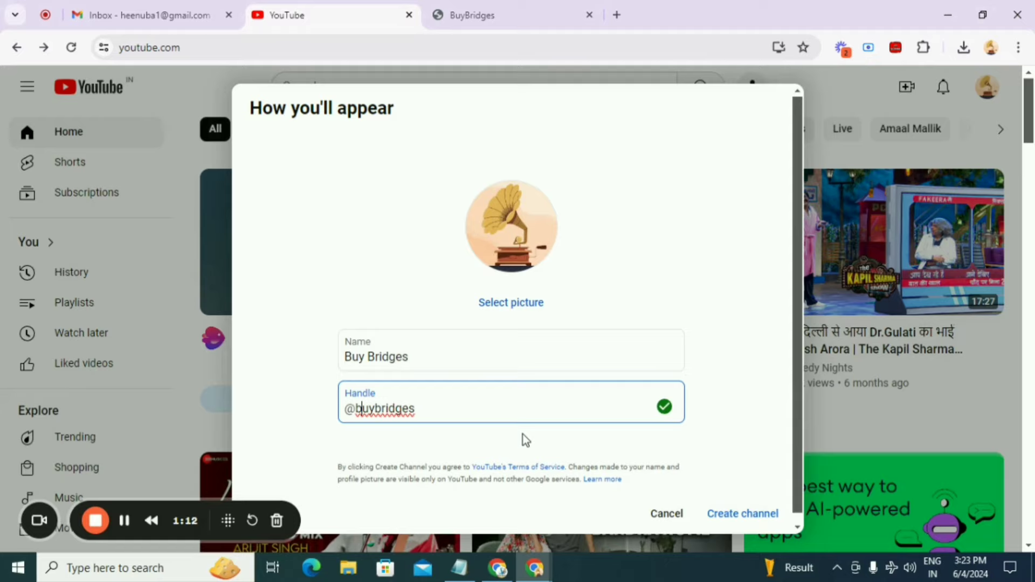
click(745, 522)
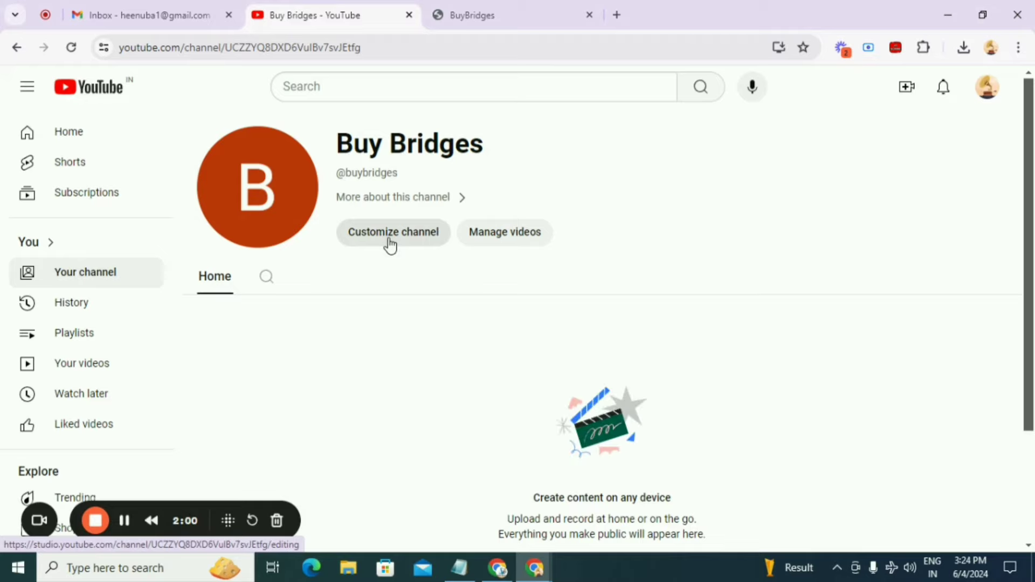
- Open Customize channel for Buy Bridges, bringing up the Verify it's you prompt
click(391, 233)
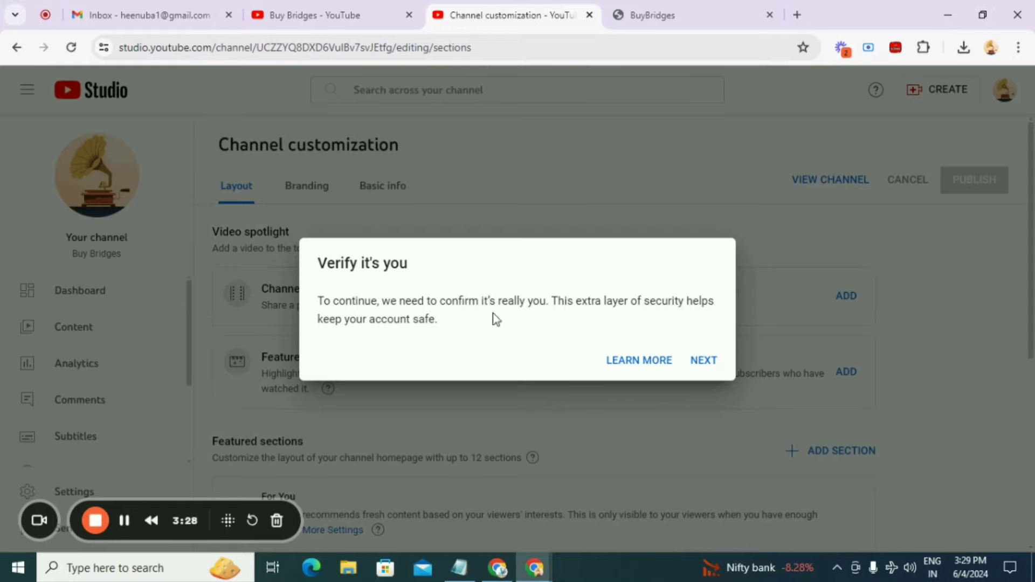
- Confirm identity by entering the account password on the Google sign-in page
click(705, 369)
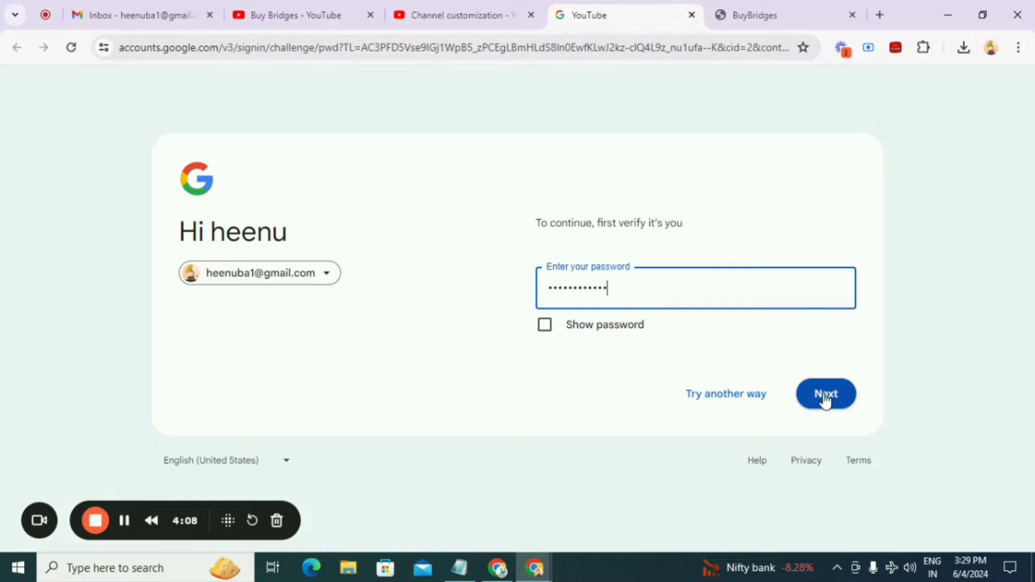
click(824, 397)
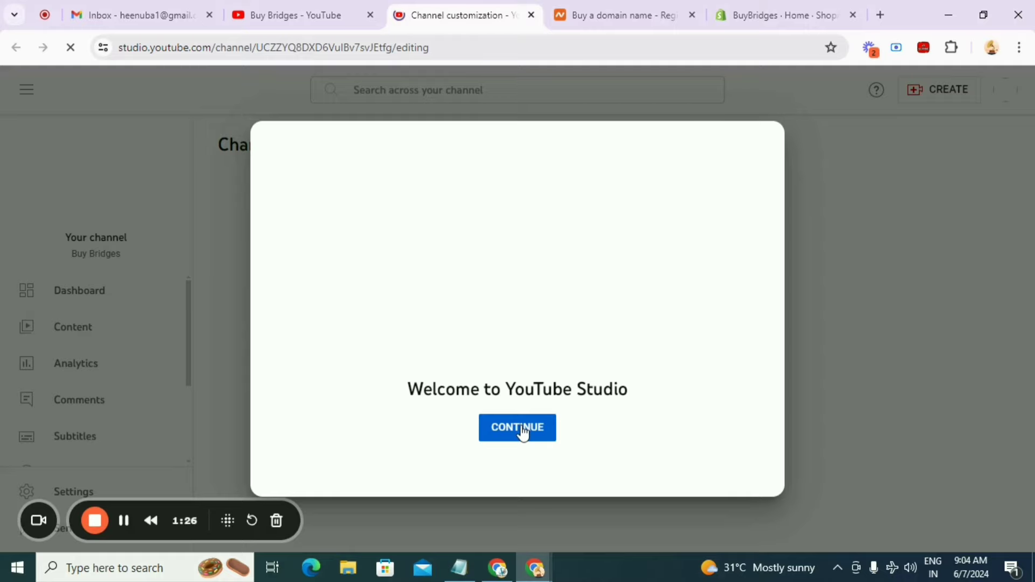
- Set the profile picture to 'Pamper Your Pets Perfectly' from the Henu work folder
click(522, 431)
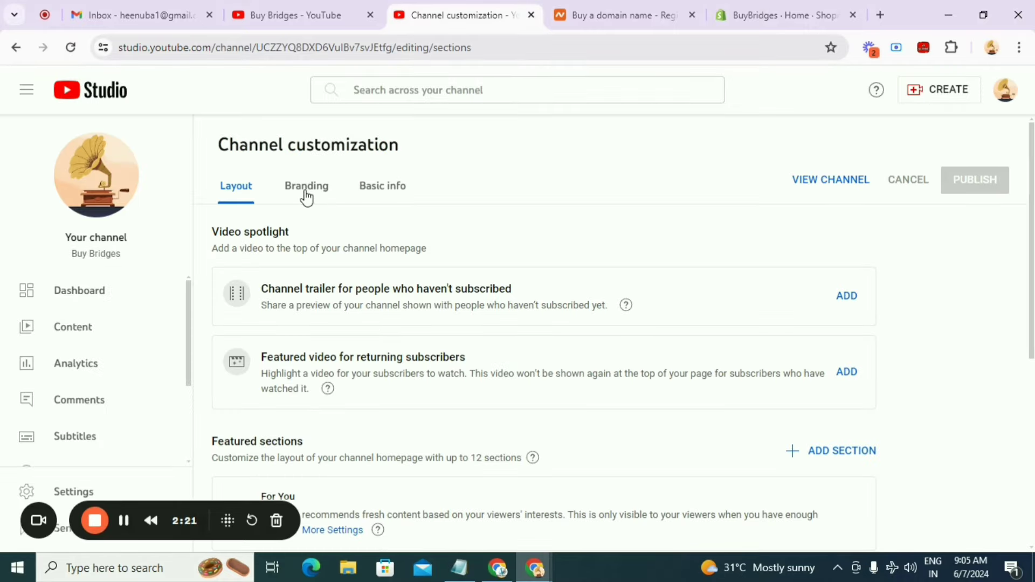
click(307, 197)
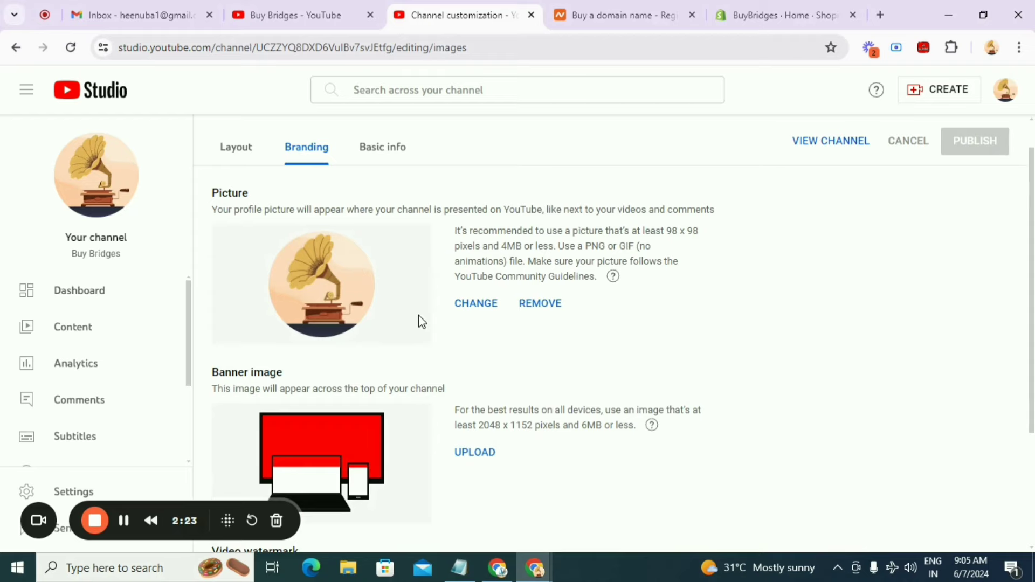
scroll(481, 307, down, 1)
scroll(444, 268, up, 1)
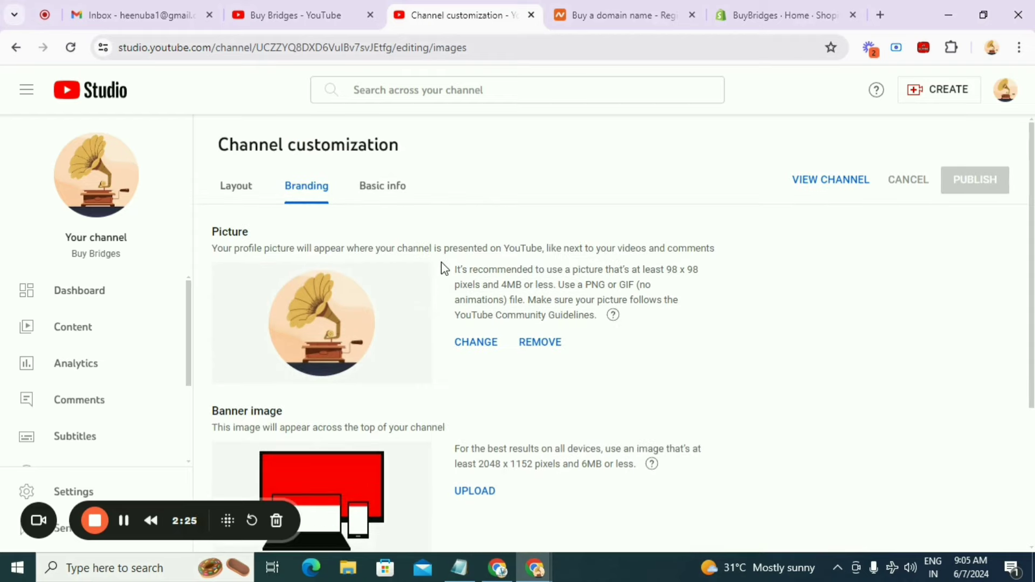
click(479, 349)
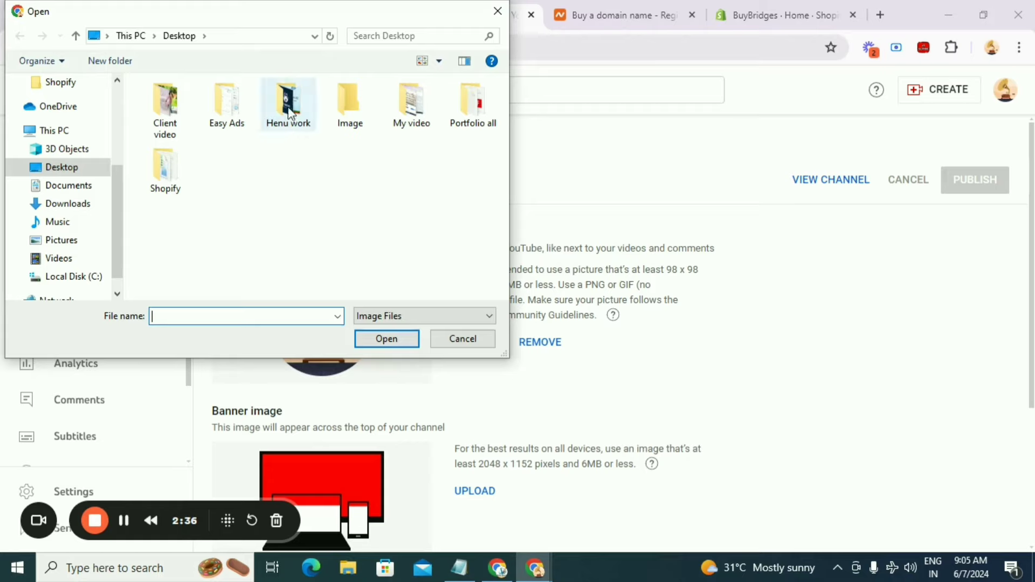
double_click(289, 114)
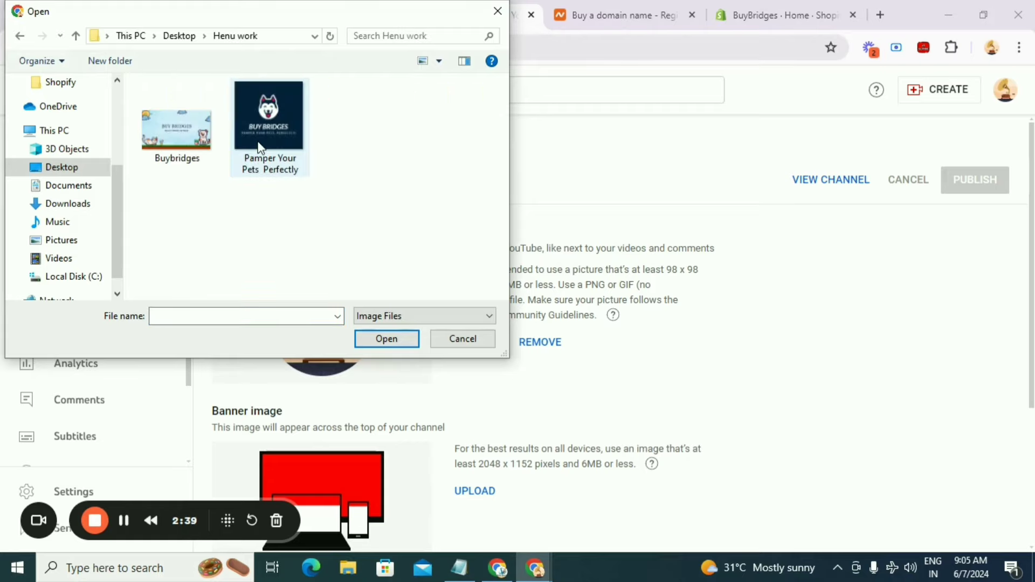
click(274, 131)
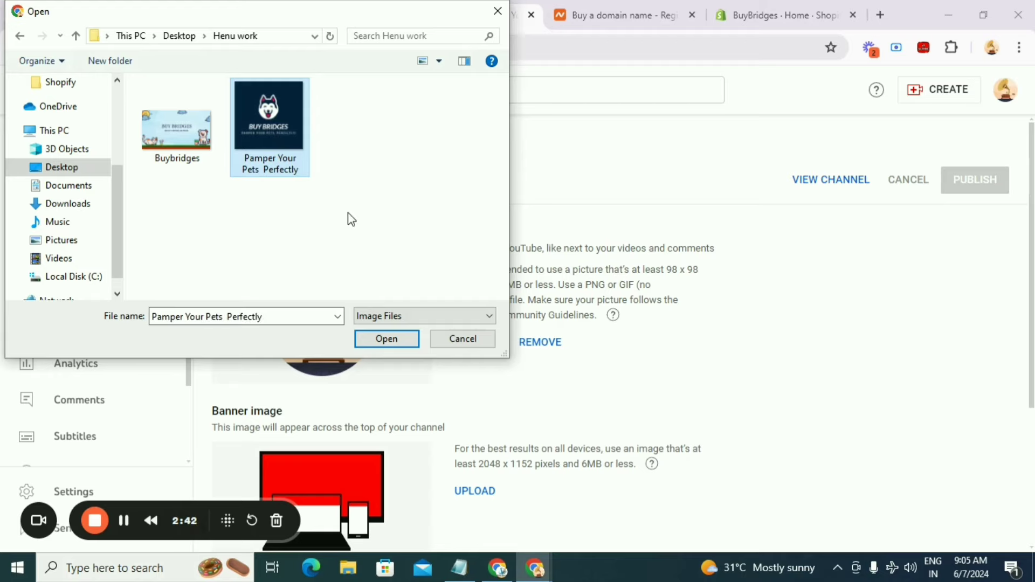
click(386, 339)
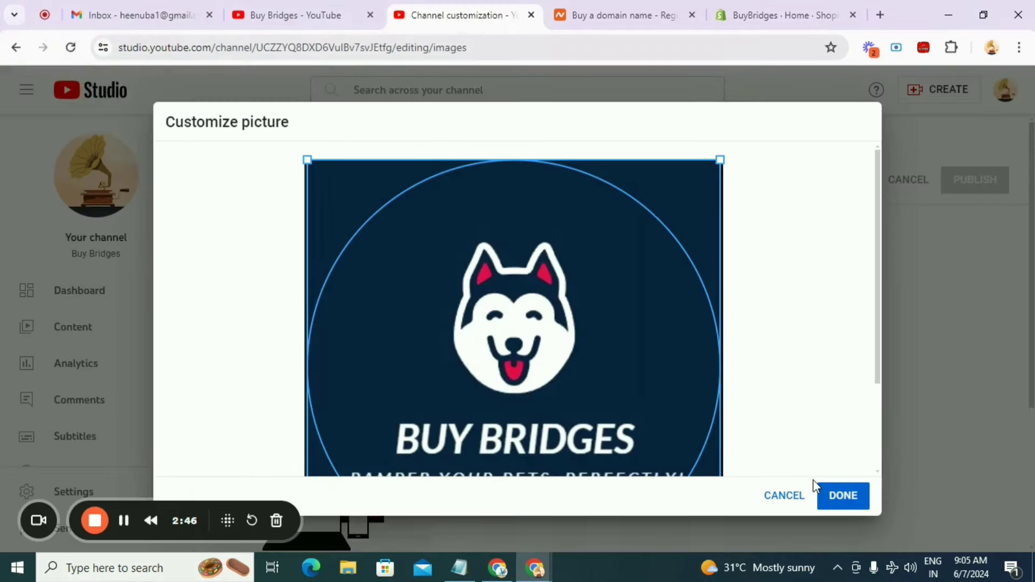
click(842, 501)
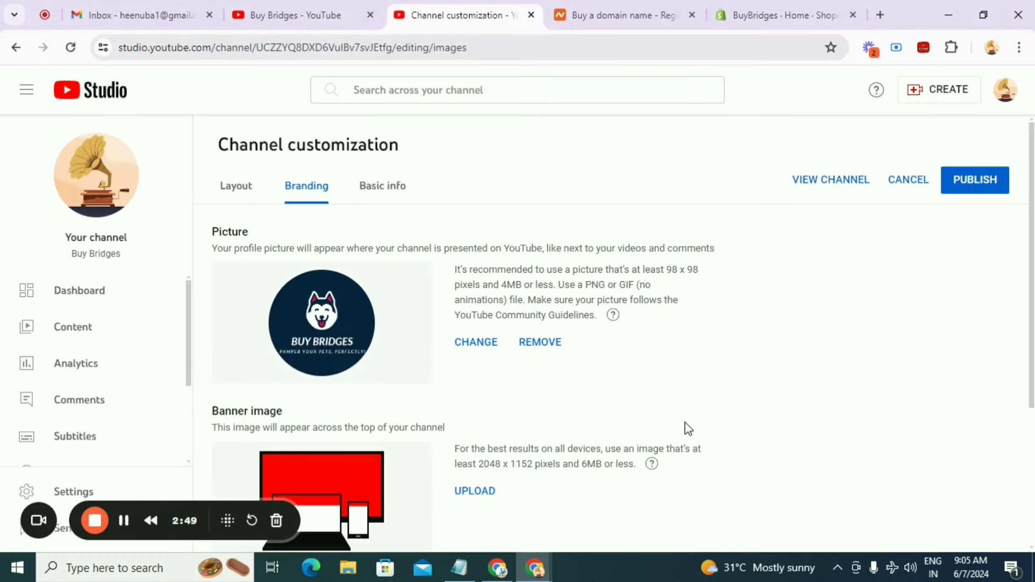
- Upload the Buybridges image as the banner and accept the default crop
scroll(443, 373, down, 1)
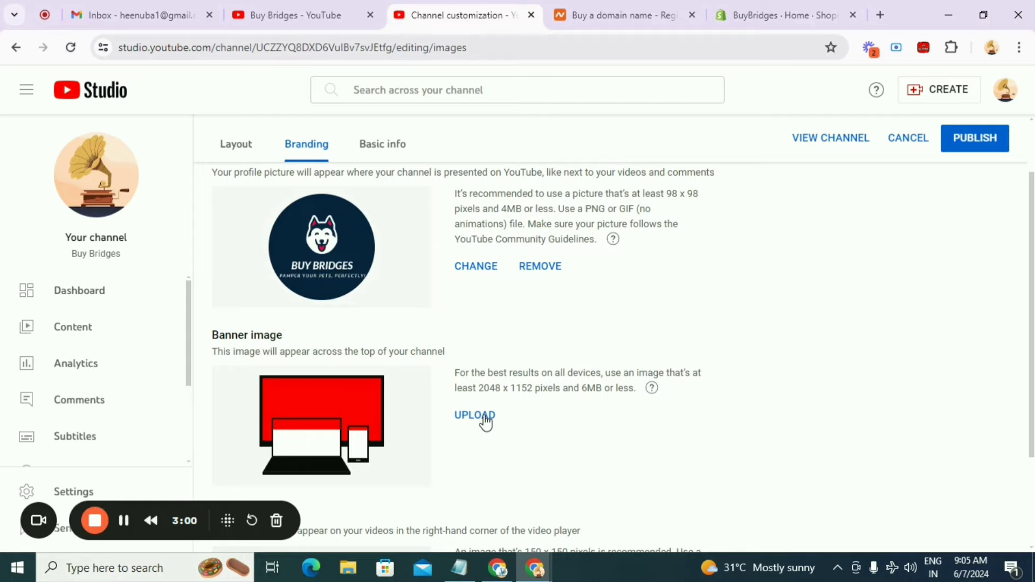
click(485, 416)
click(481, 414)
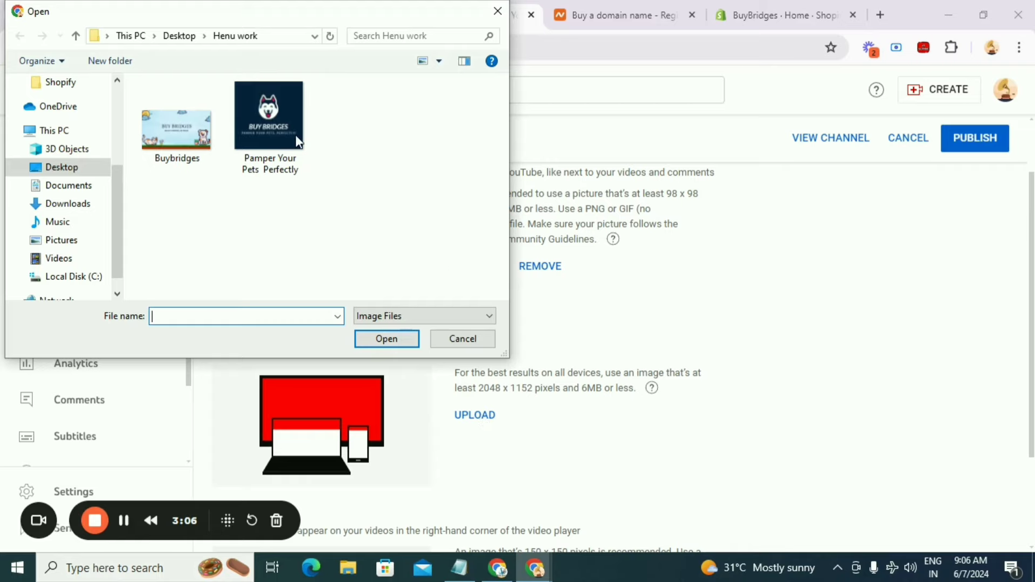
click(190, 145)
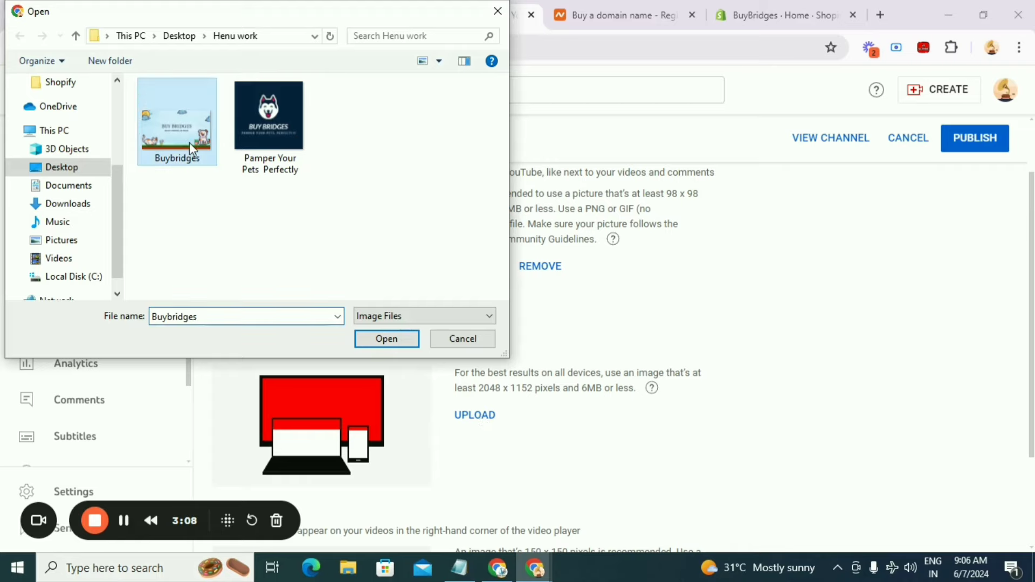
click(407, 339)
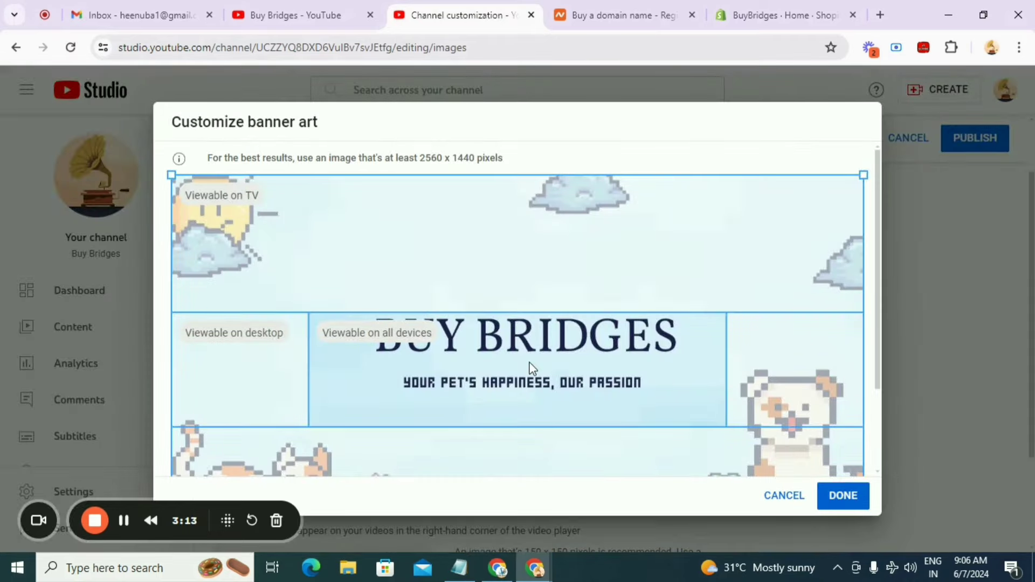
click(854, 499)
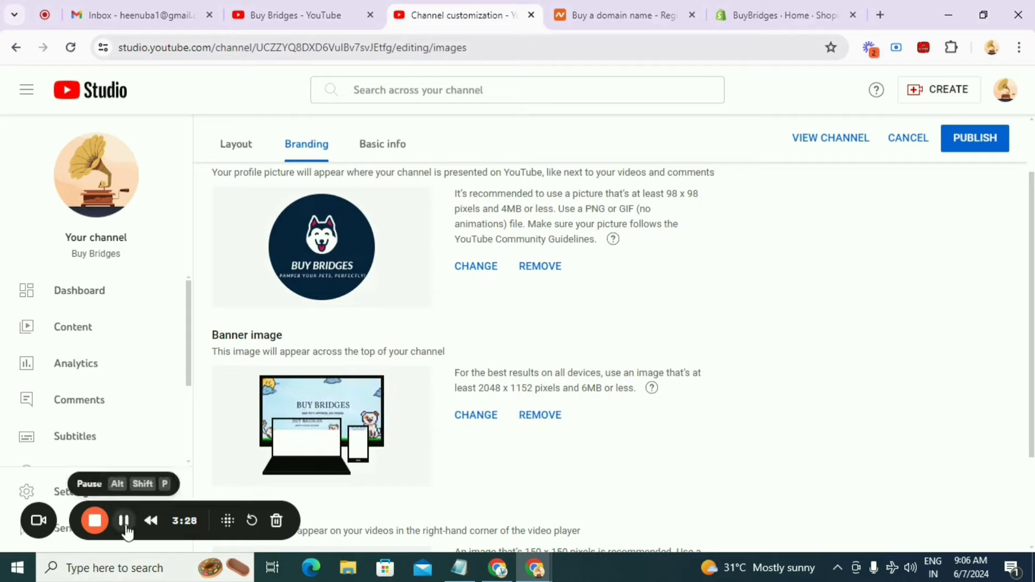
- Paste the pet-supplies channel description into the Basic info Description box
click(127, 531)
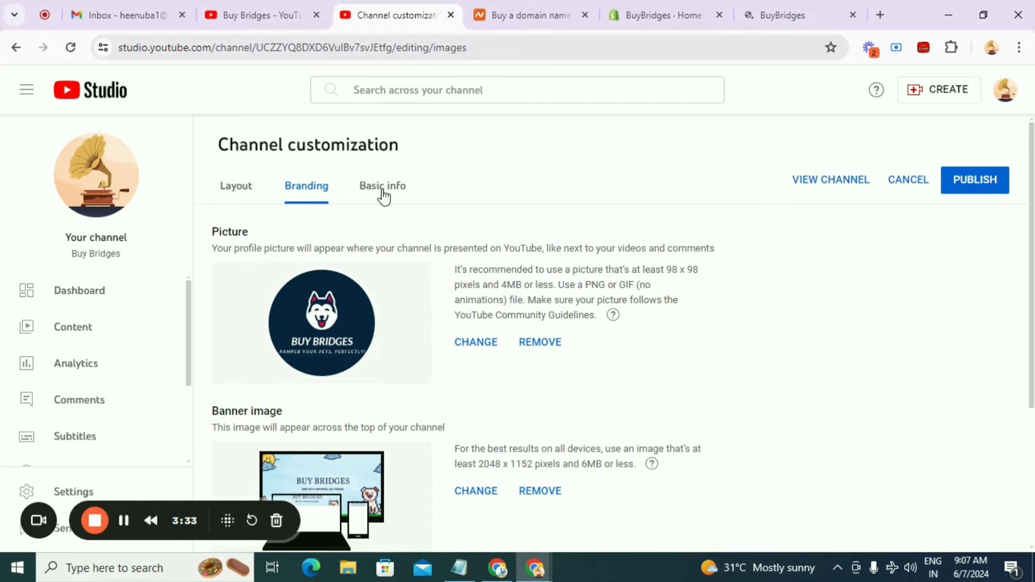
click(383, 196)
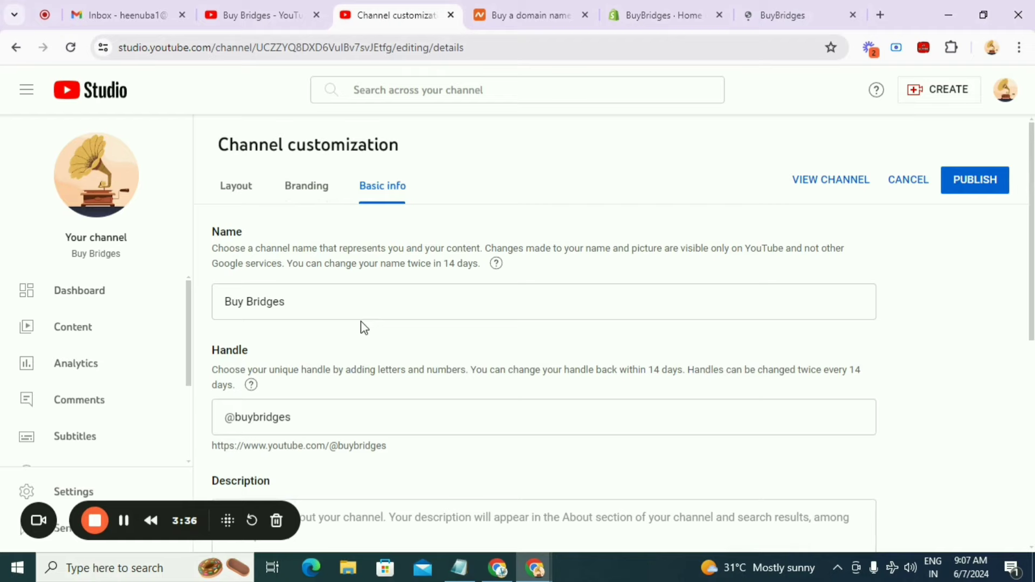
scroll(361, 323, down, 3)
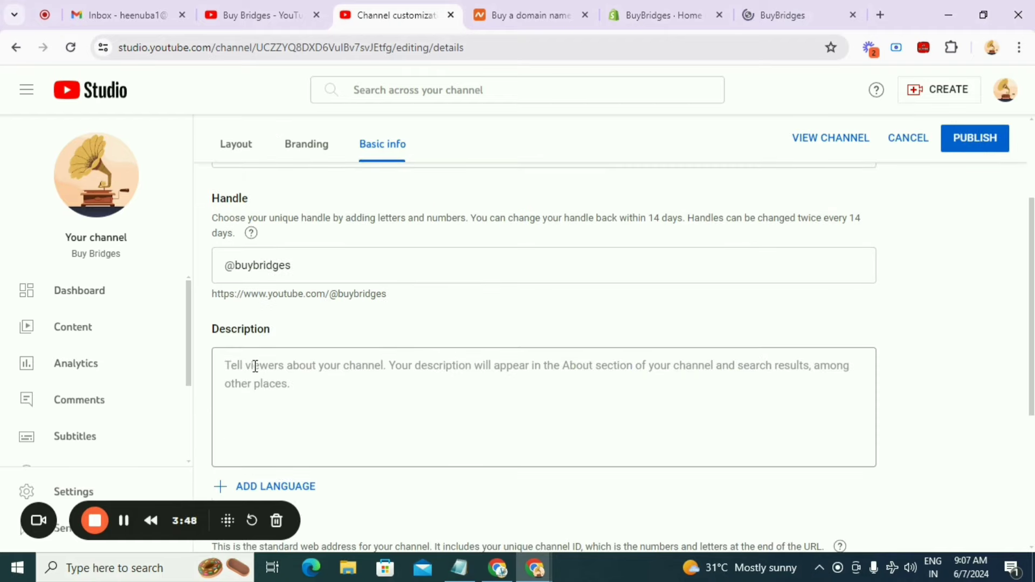
click(256, 366)
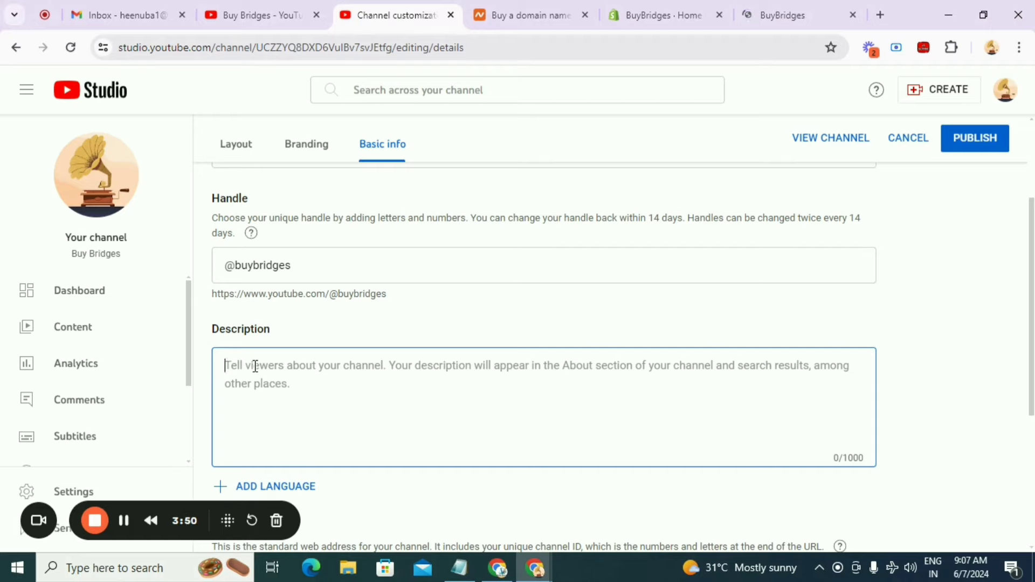
text(We take pride in providing high quality pet supplies at affordable prices so that we can bring smiles to every doggo around the globe!)
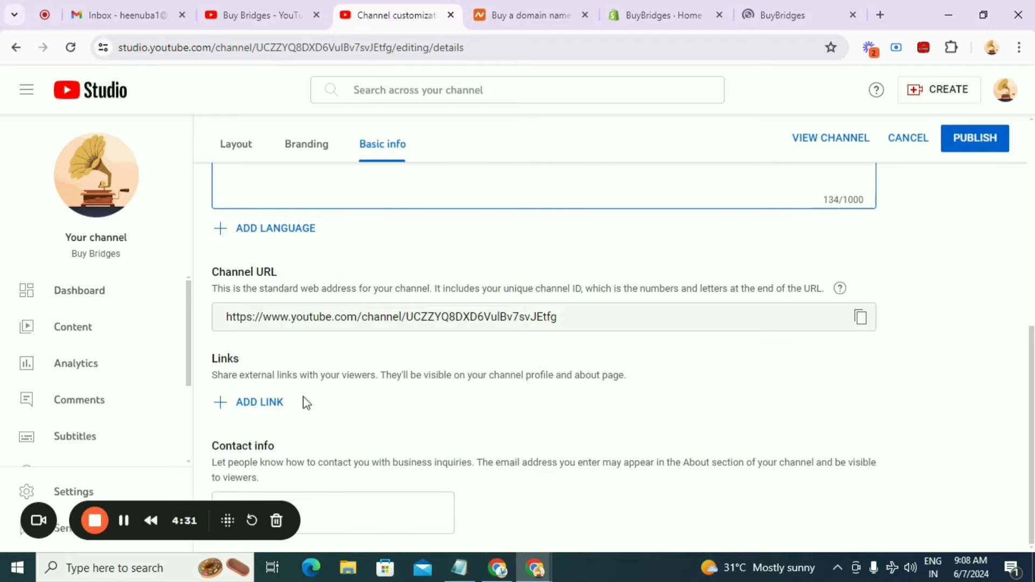
click(262, 403)
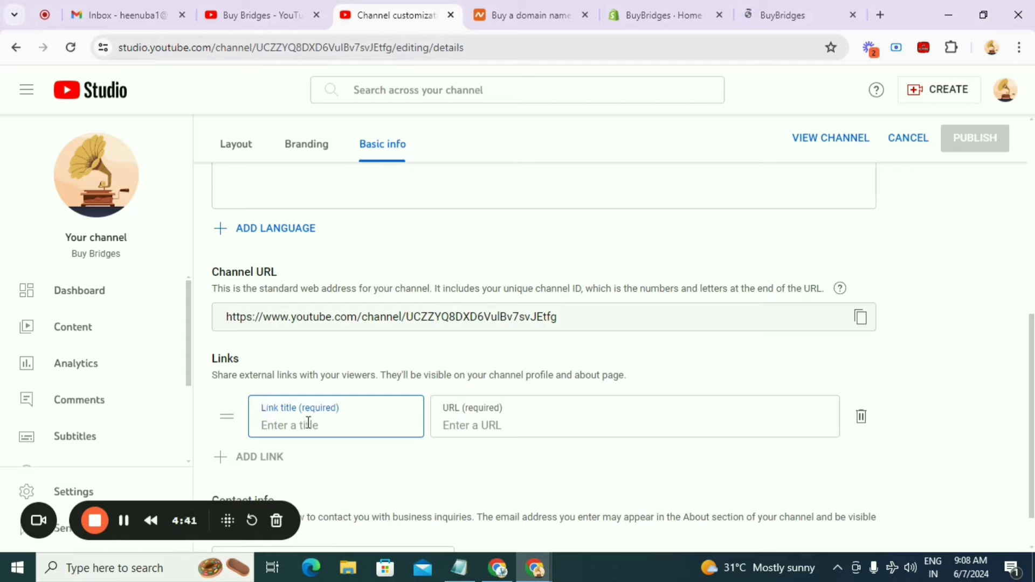
text(Website)
click(474, 426)
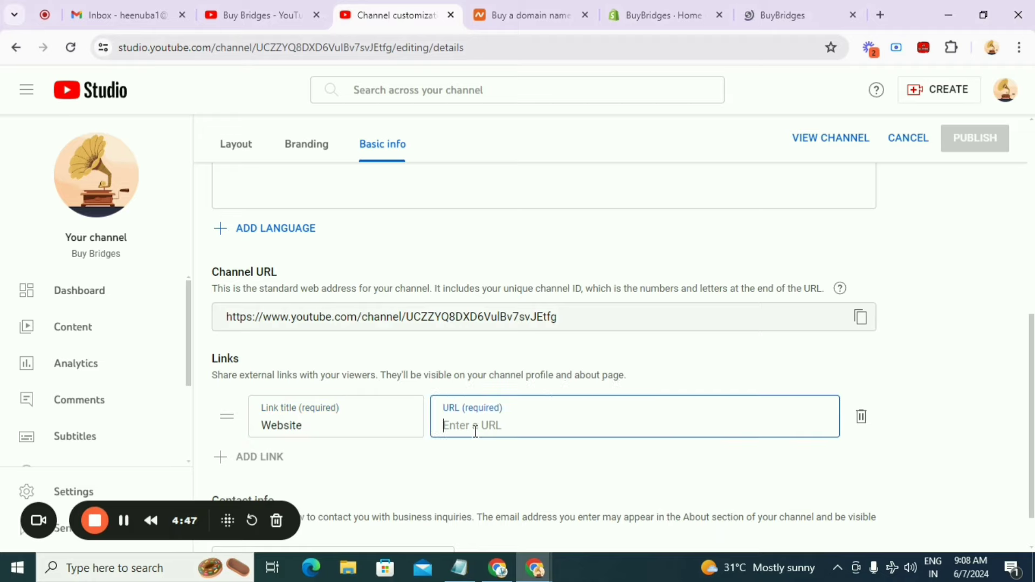
text(https://buybridges.store)
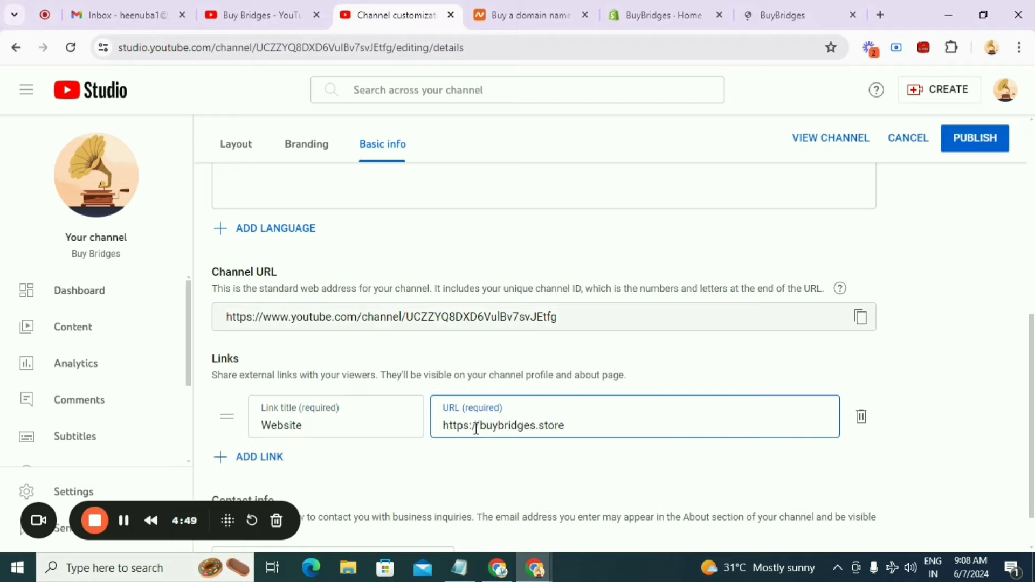
- Replace the contact email with the business address and publish the changes
scroll(527, 453, down, 1)
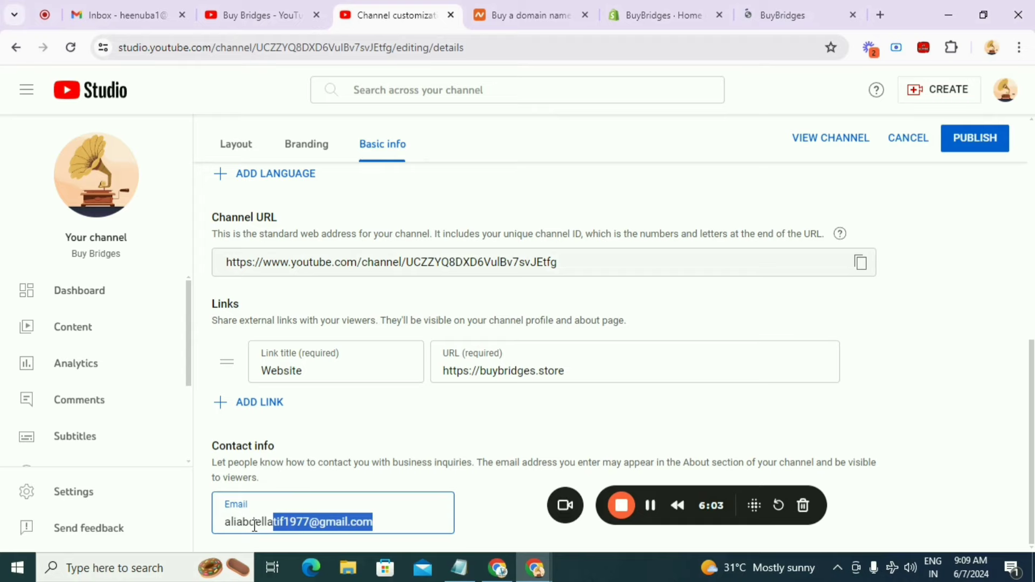
key(ctrl+a)
key(BackSpace)
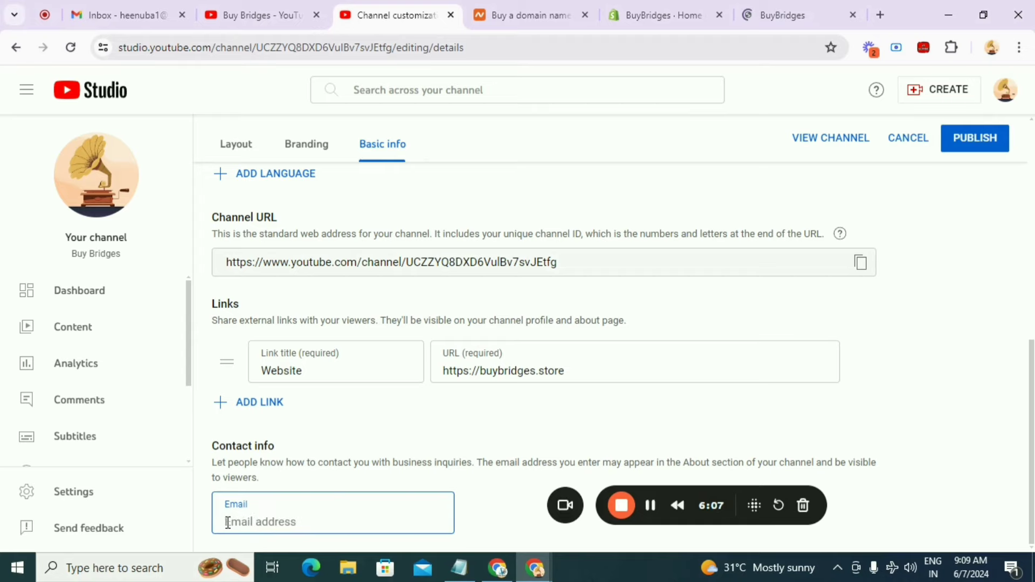
key(ctrl+v)
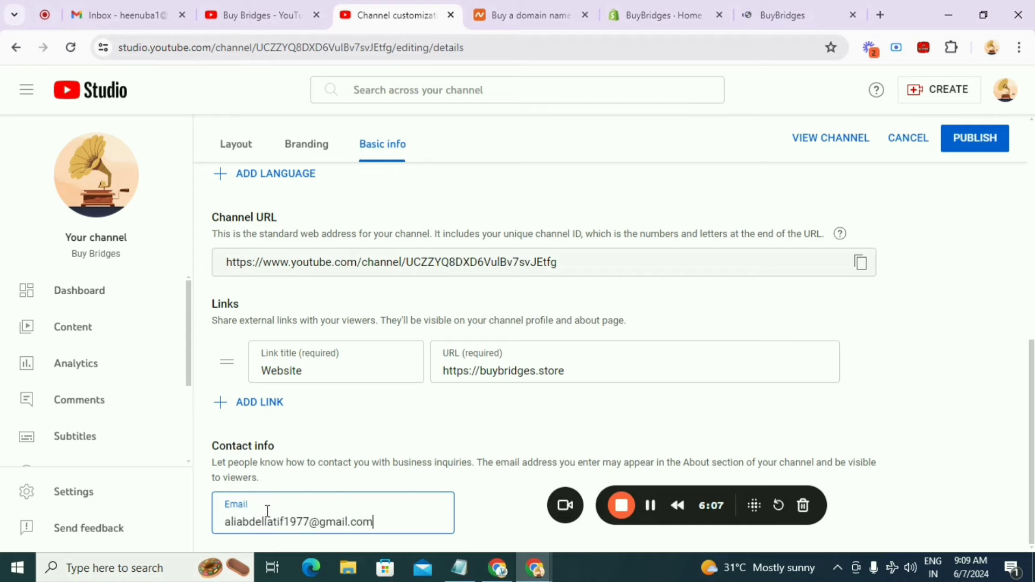
scroll(956, 178, up, 3)
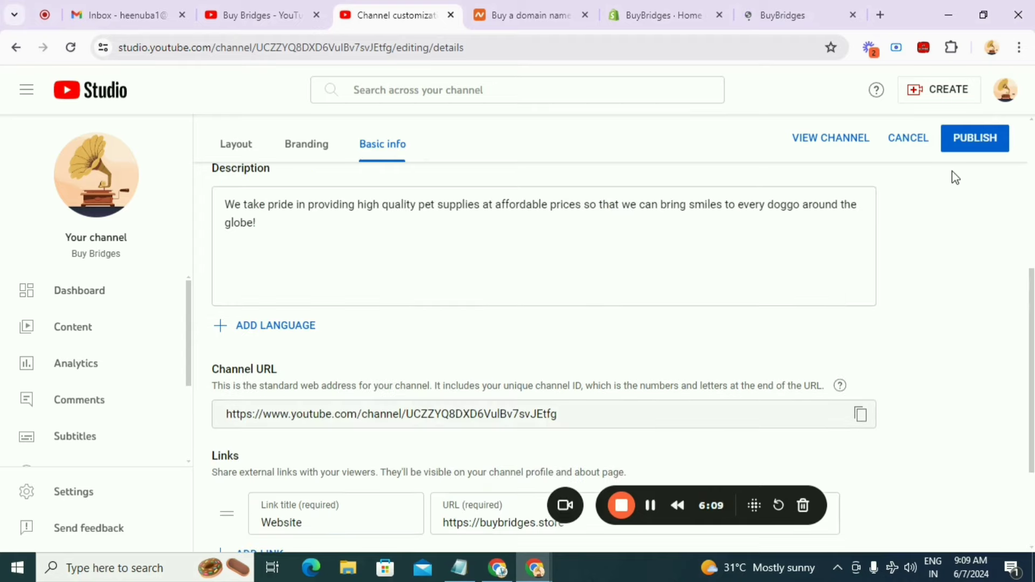
click(969, 141)
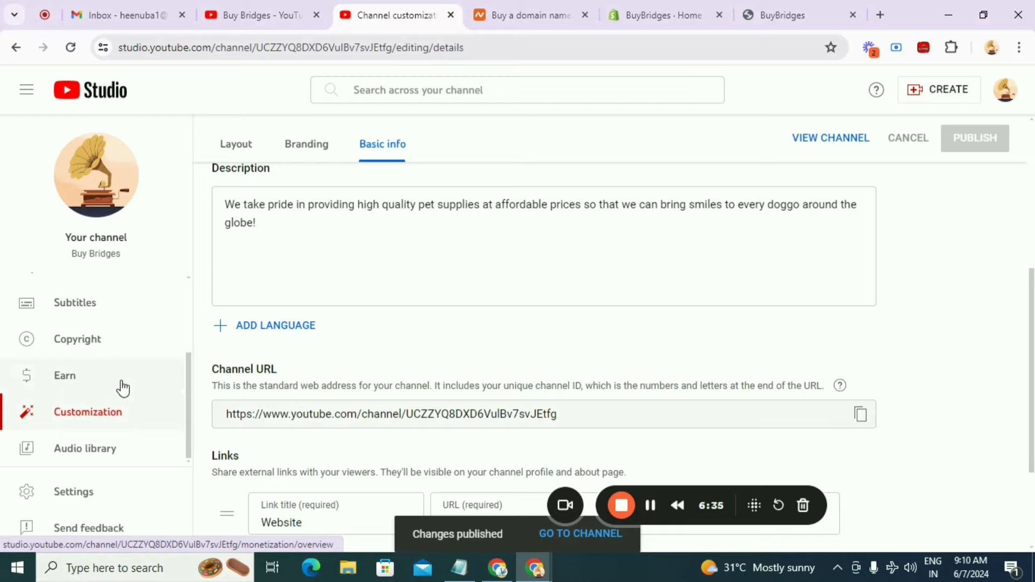
- Set the channel's country of residence to United States in Settings
click(75, 492)
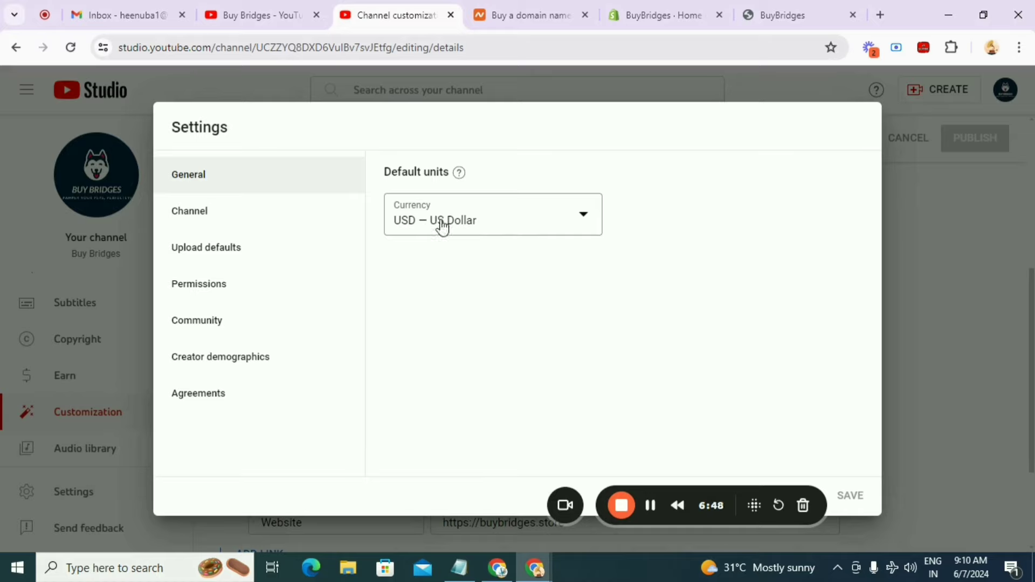
click(215, 225)
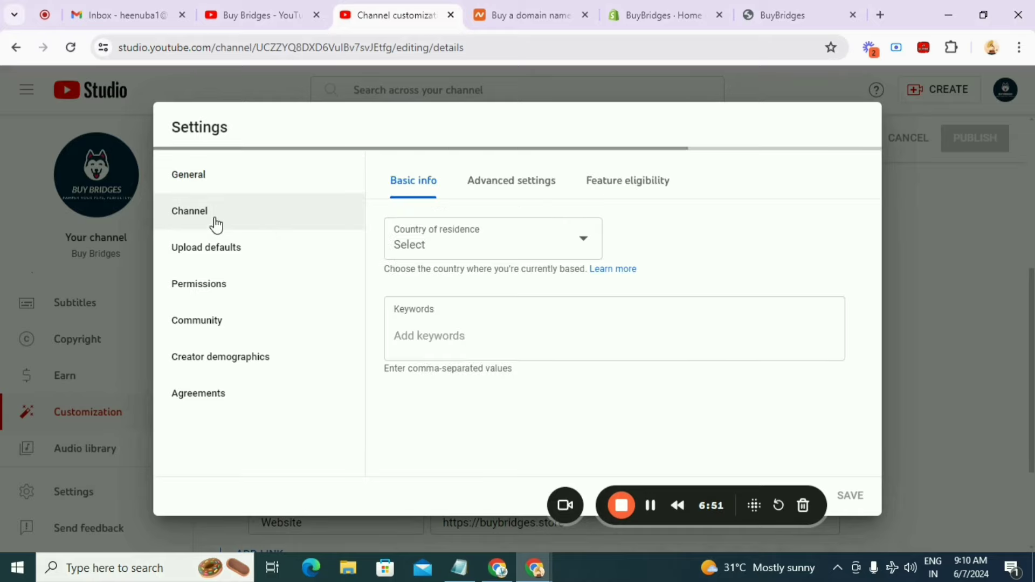
click(558, 251)
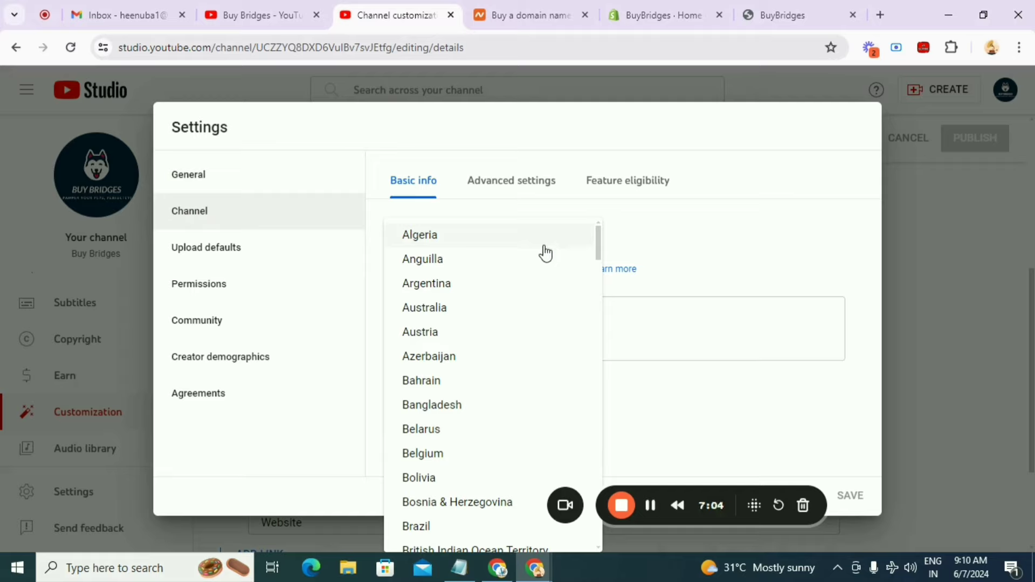
scroll(485, 377, down, 12)
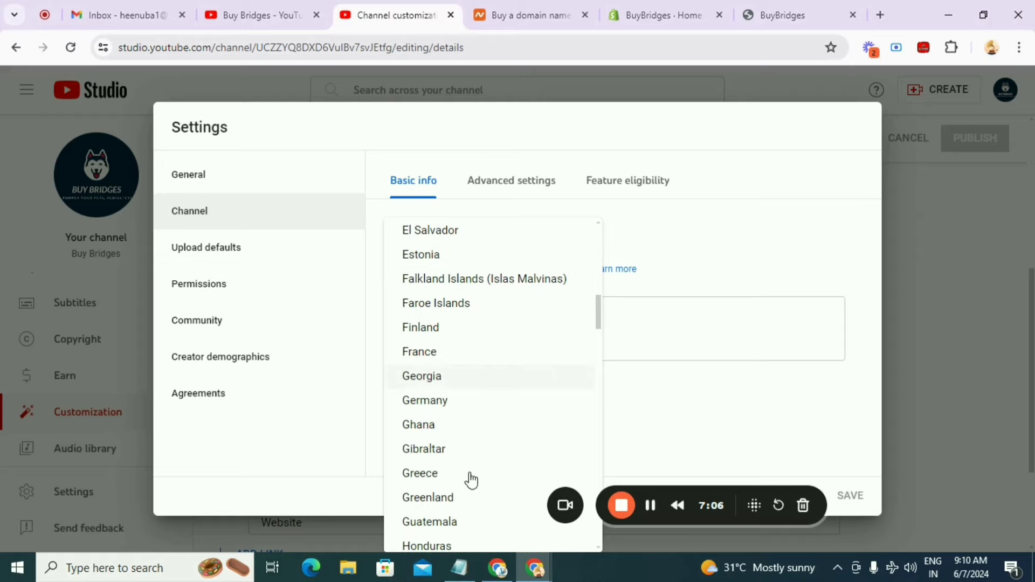
scroll(477, 527, down, 20)
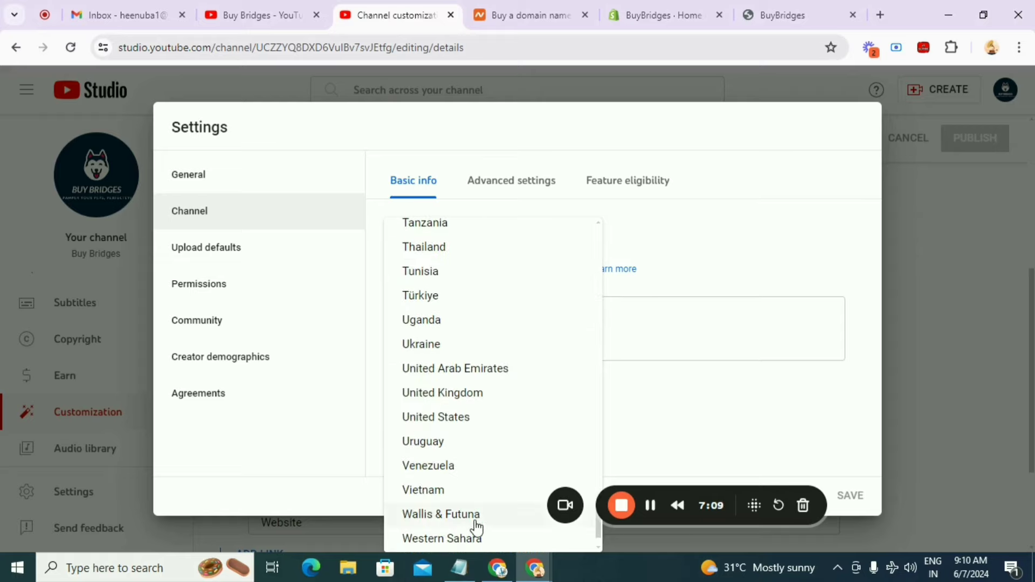
click(474, 422)
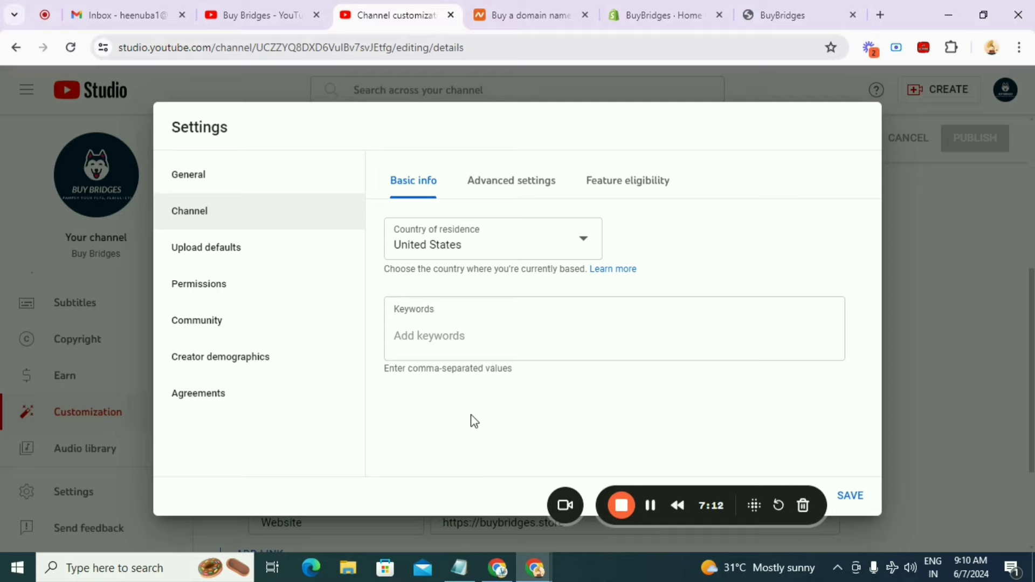
- Add channel keywords pet store, pet shop and pet products
click(434, 335)
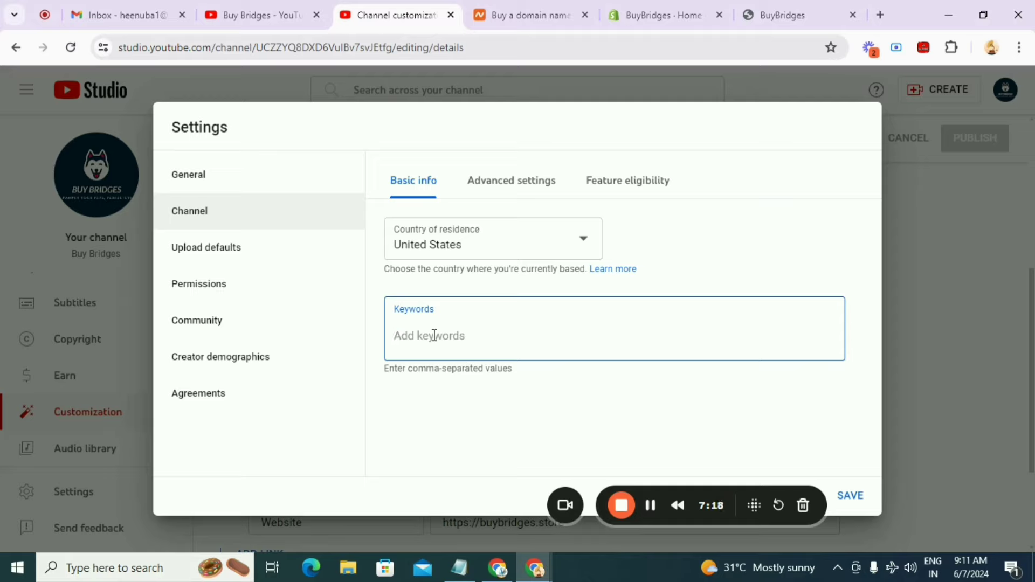
text(pet store)
key(Return)
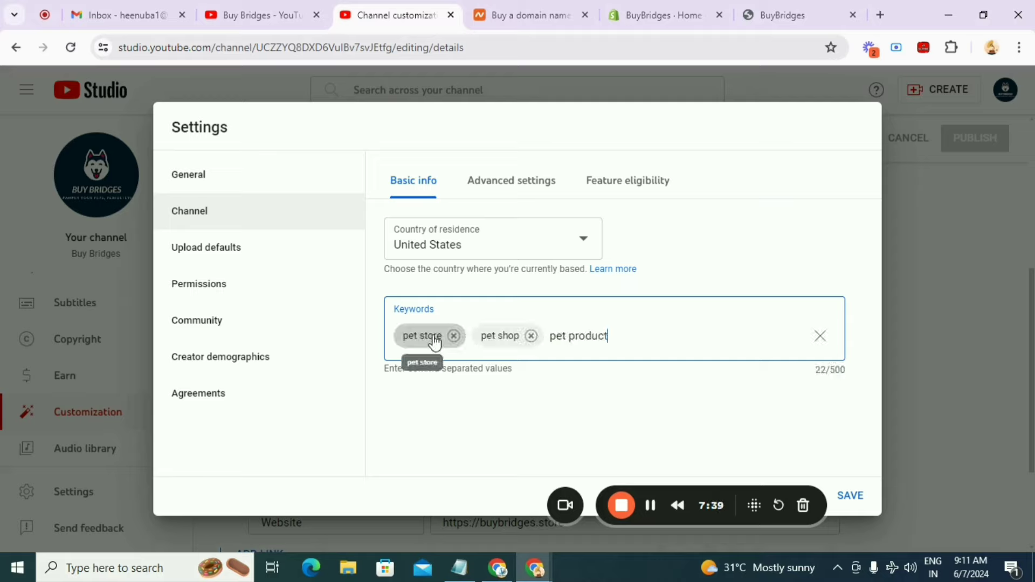
text(s)
key(Return)
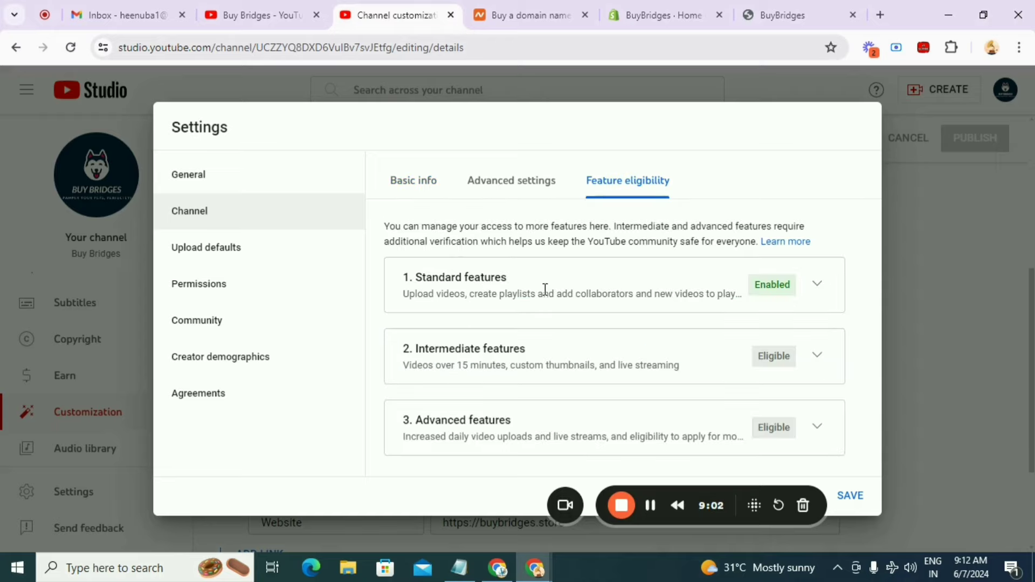
- Start phone verification under Intermediate features with United States as the country
click(808, 355)
scroll(744, 387, down, 1)
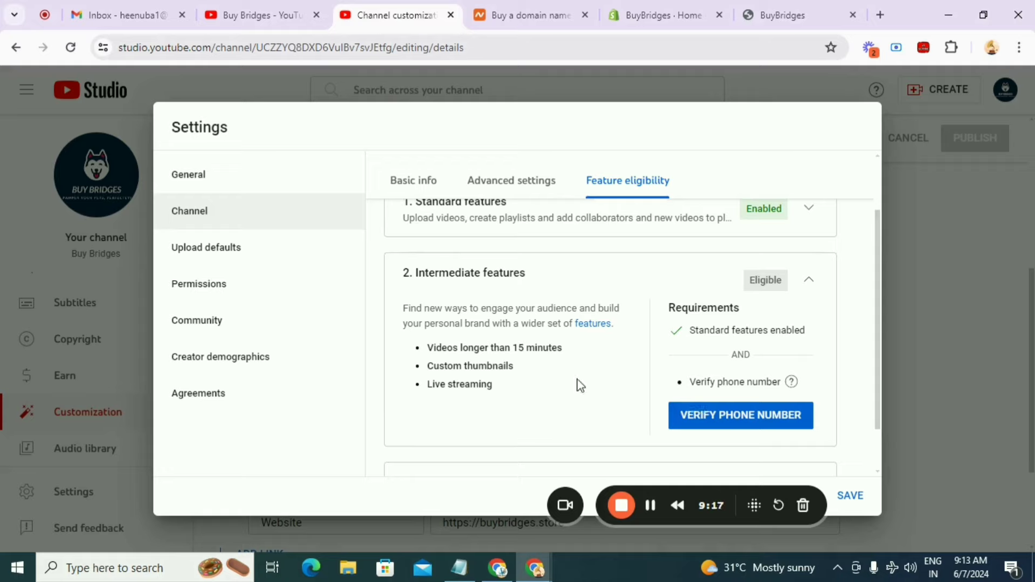
click(729, 427)
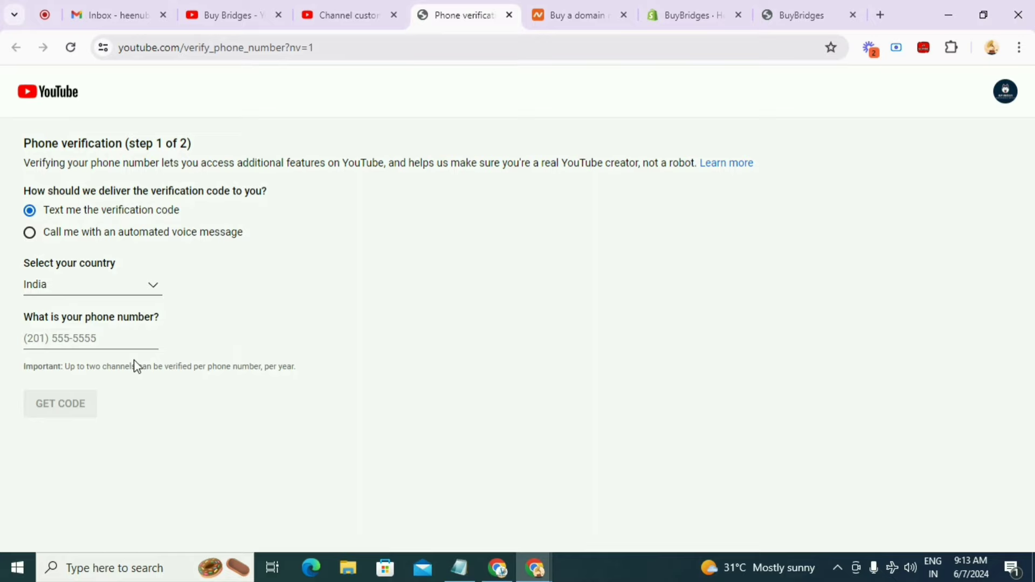
click(132, 295)
scroll(93, 492, down, 8)
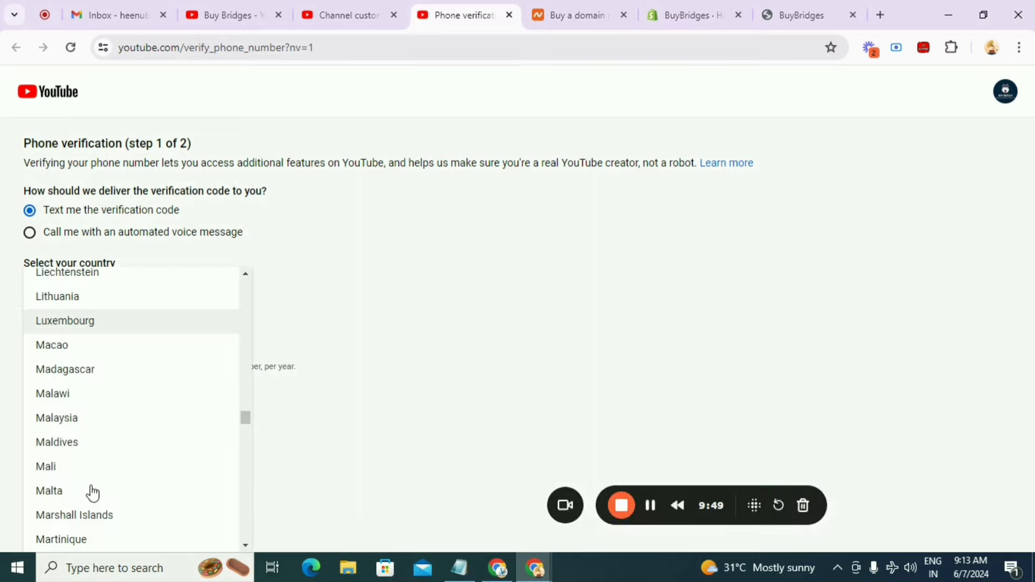
scroll(93, 493, down, 15)
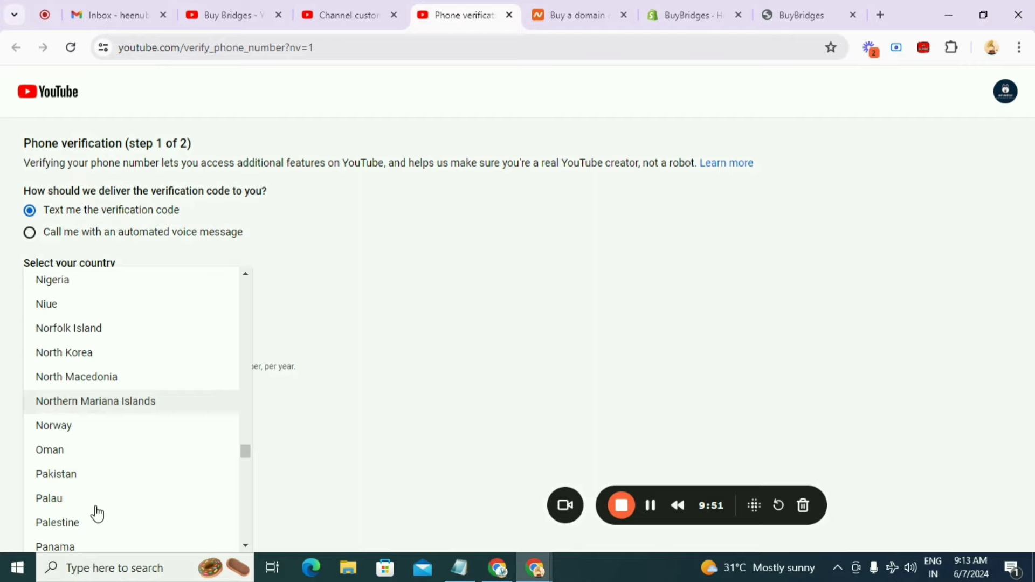
- Request the code by text message, enter the received code, and submit it
mouse_move(461, 570)
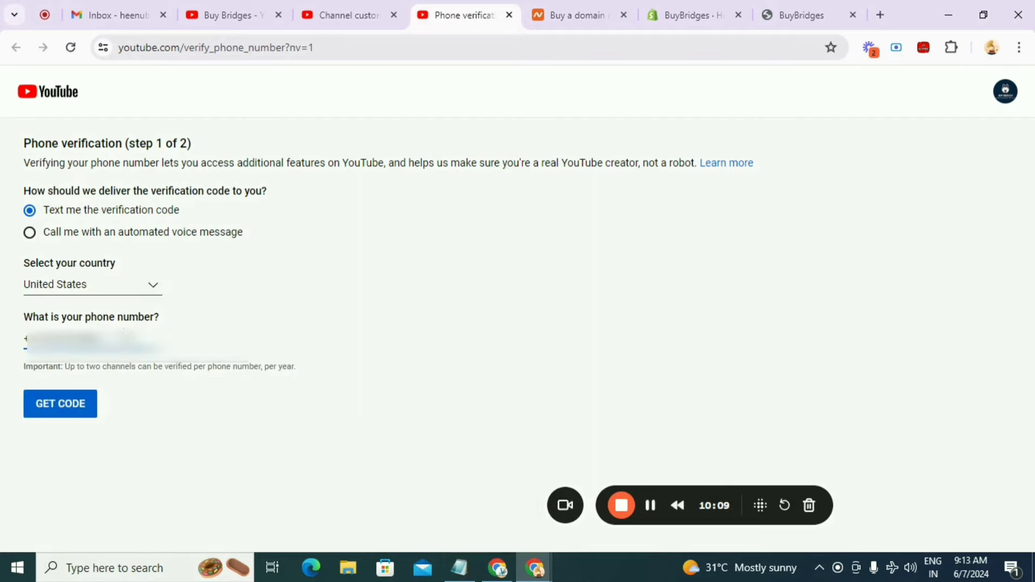
click(60, 413)
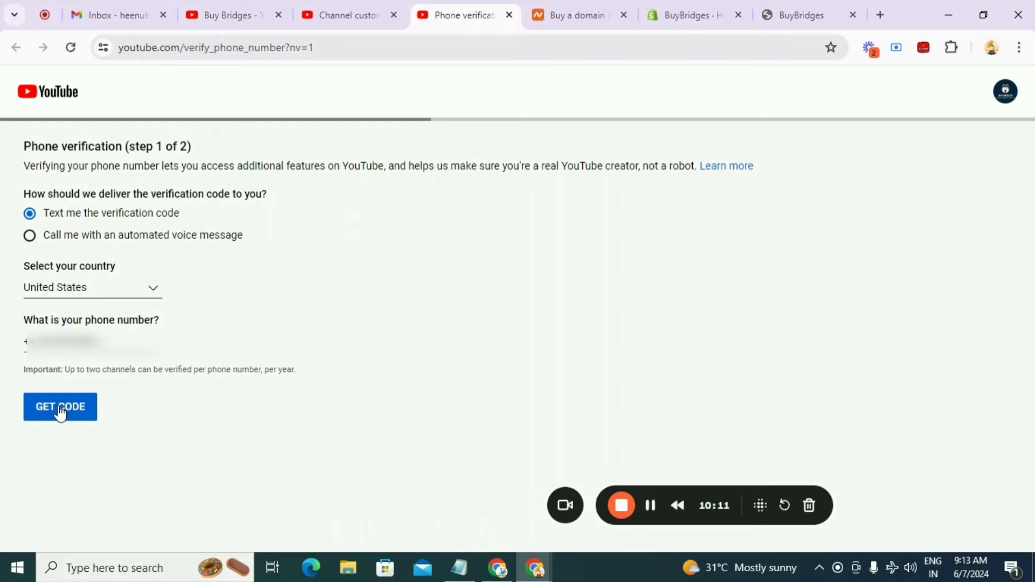
click(89, 233)
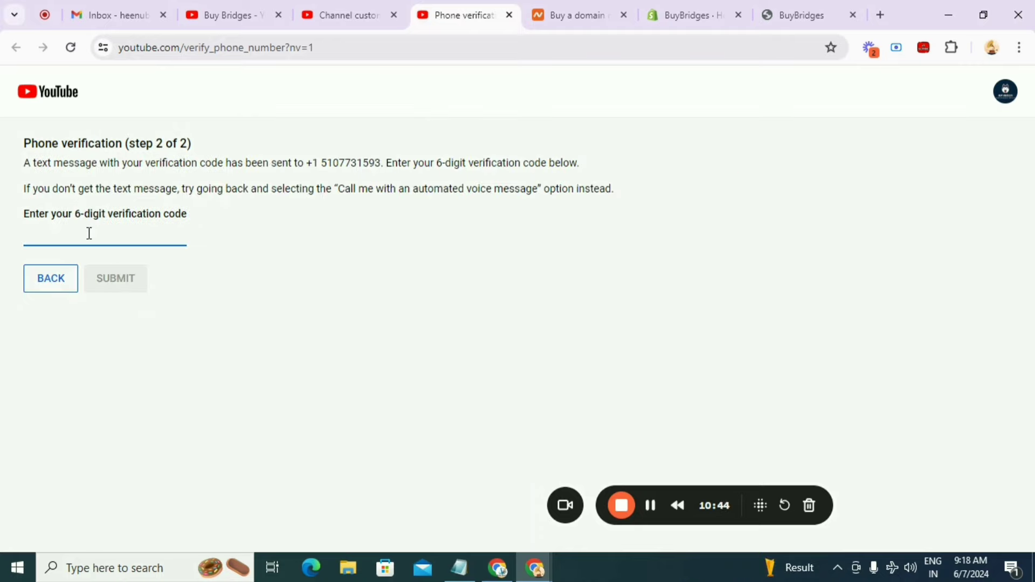
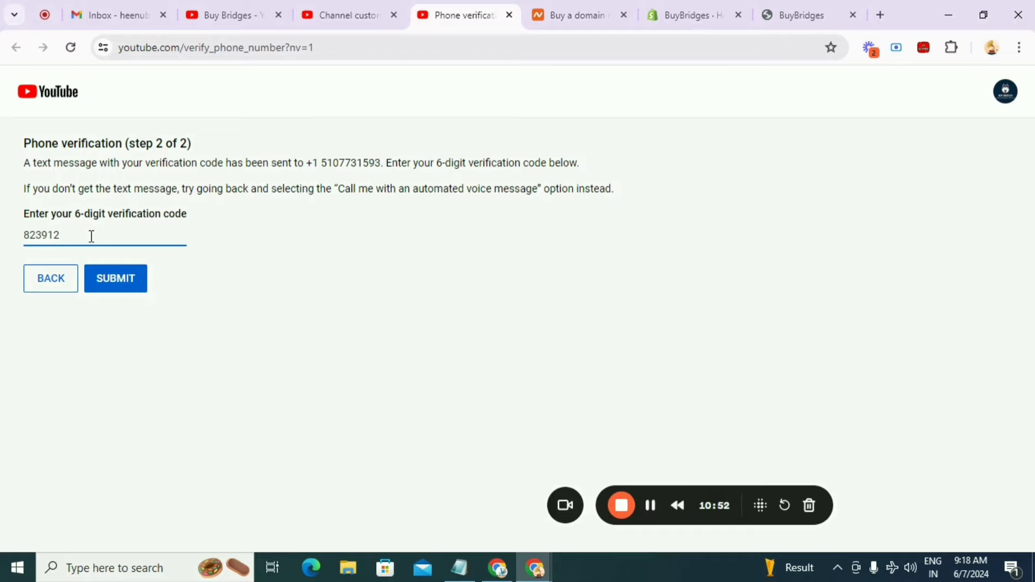
click(115, 292)
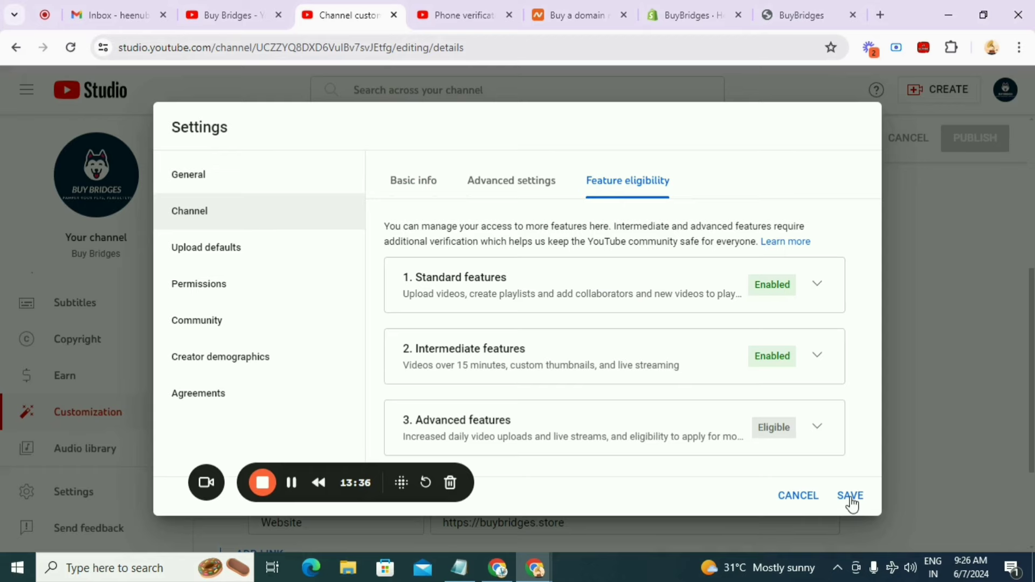
- Save the channel settings and view the public Buy Bridges page with its banner, logo and buybridges.store link
click(850, 496)
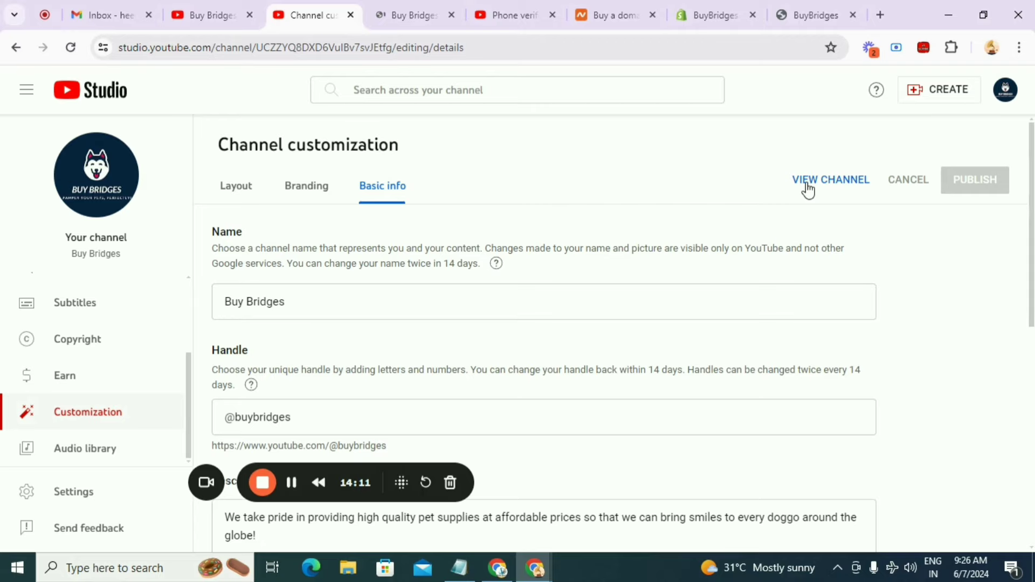
click(807, 183)
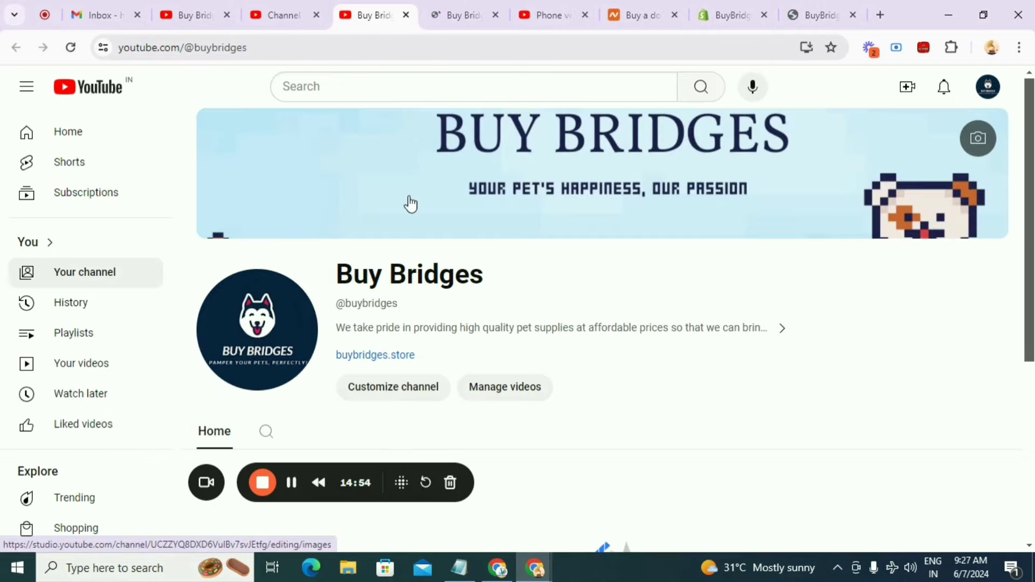